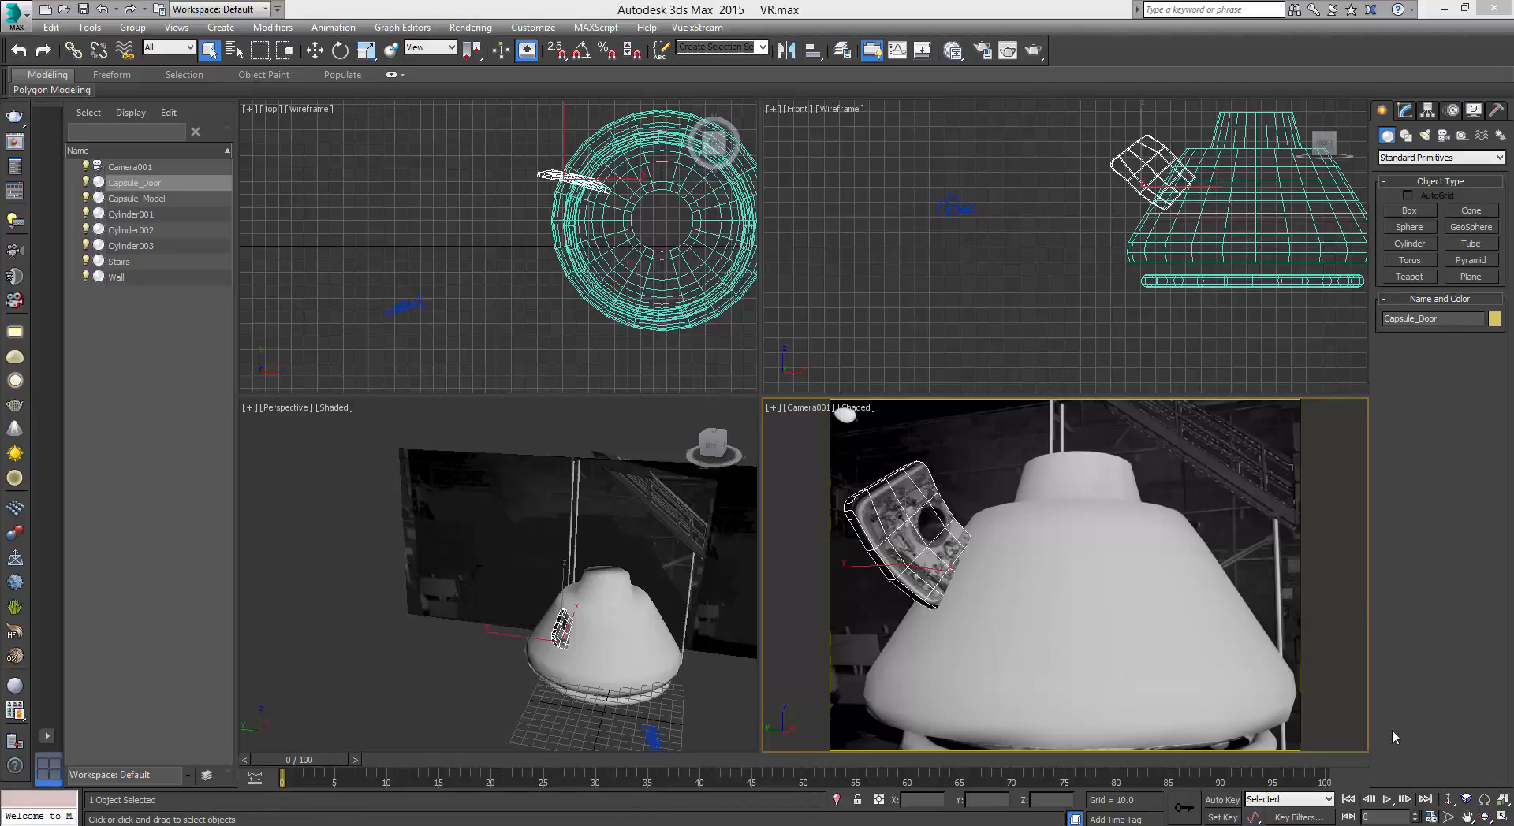
Step: Inspect the scene's objects by selecting the capsule body, wall, rear cylinders and capsule door in turn
left_click(1020, 565)
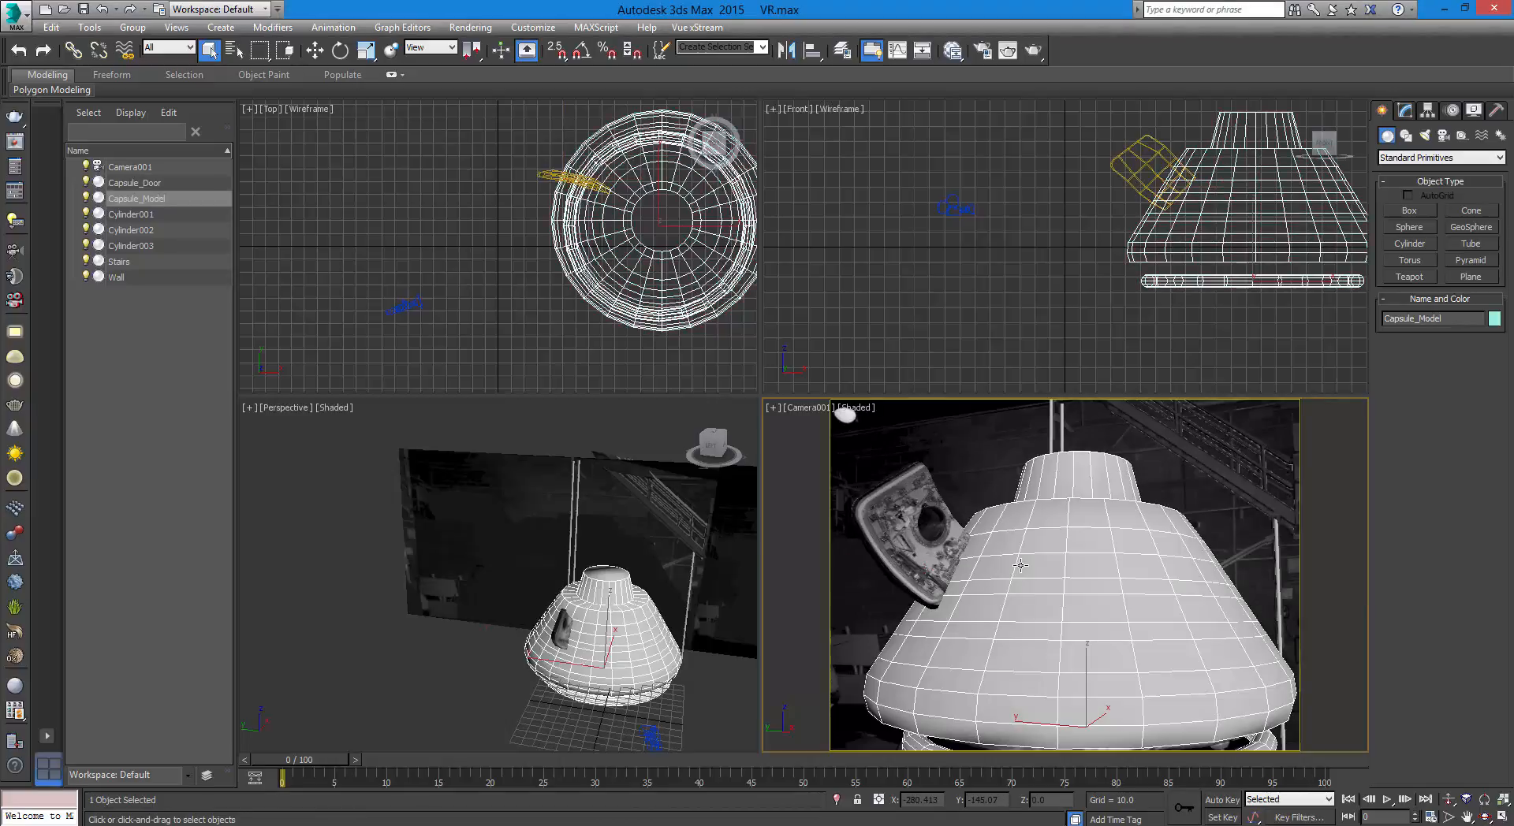
left_click(1054, 431)
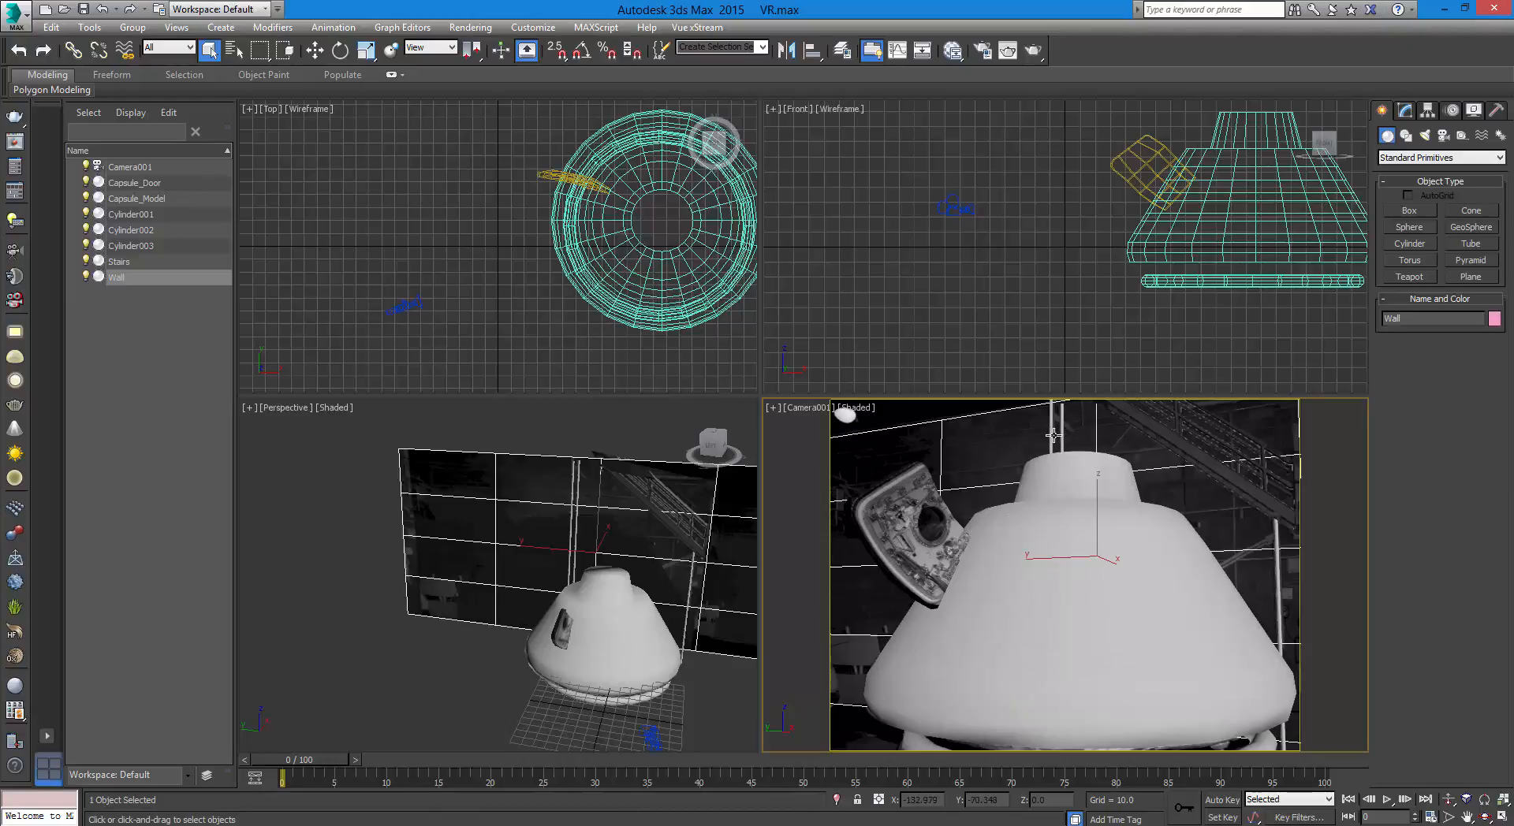
left_click(1050, 433)
left_click(1064, 435)
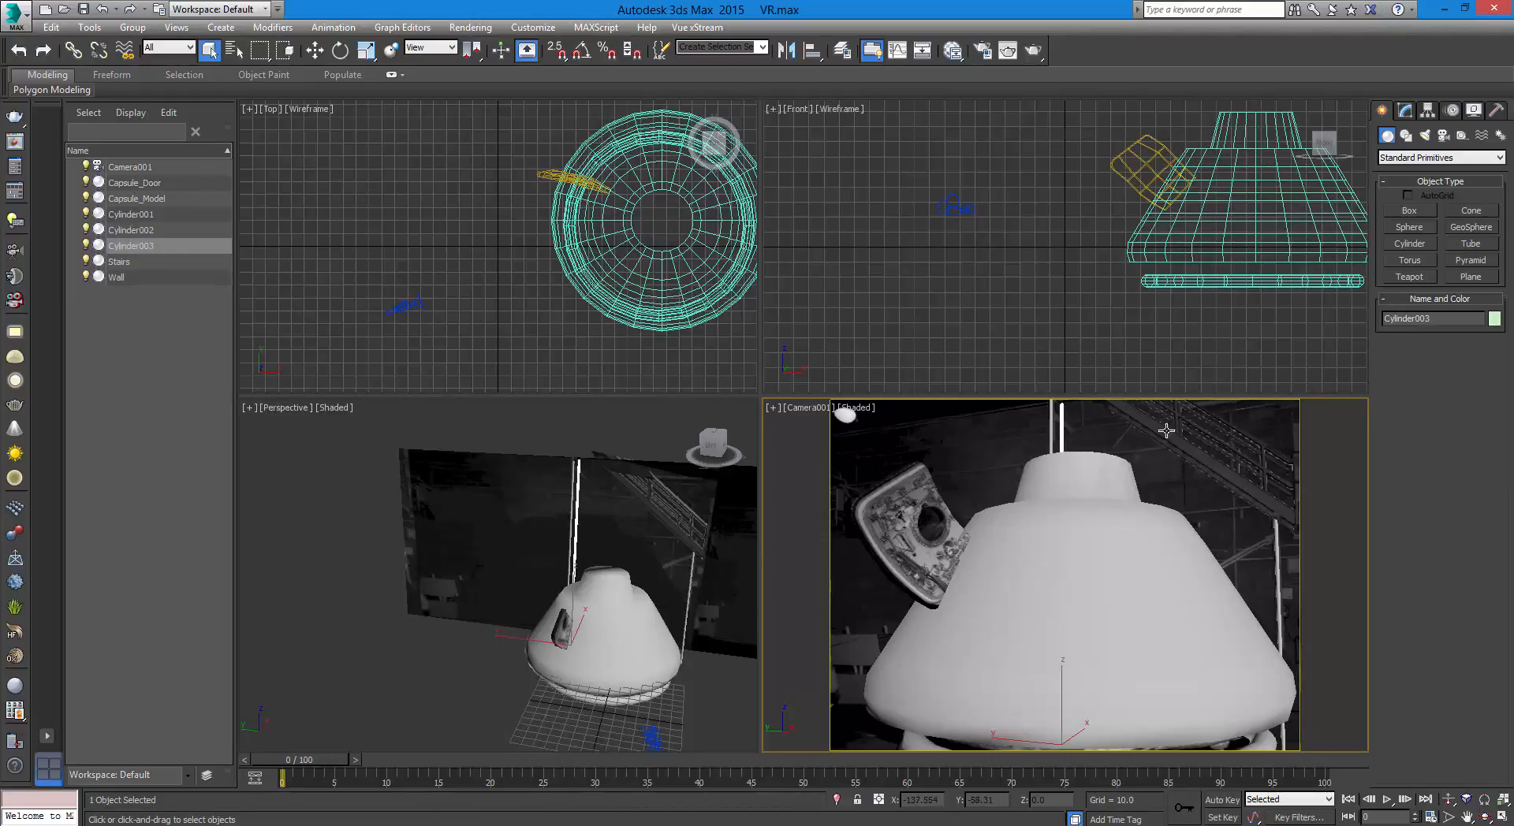
left_click(1185, 489)
left_click(1127, 562)
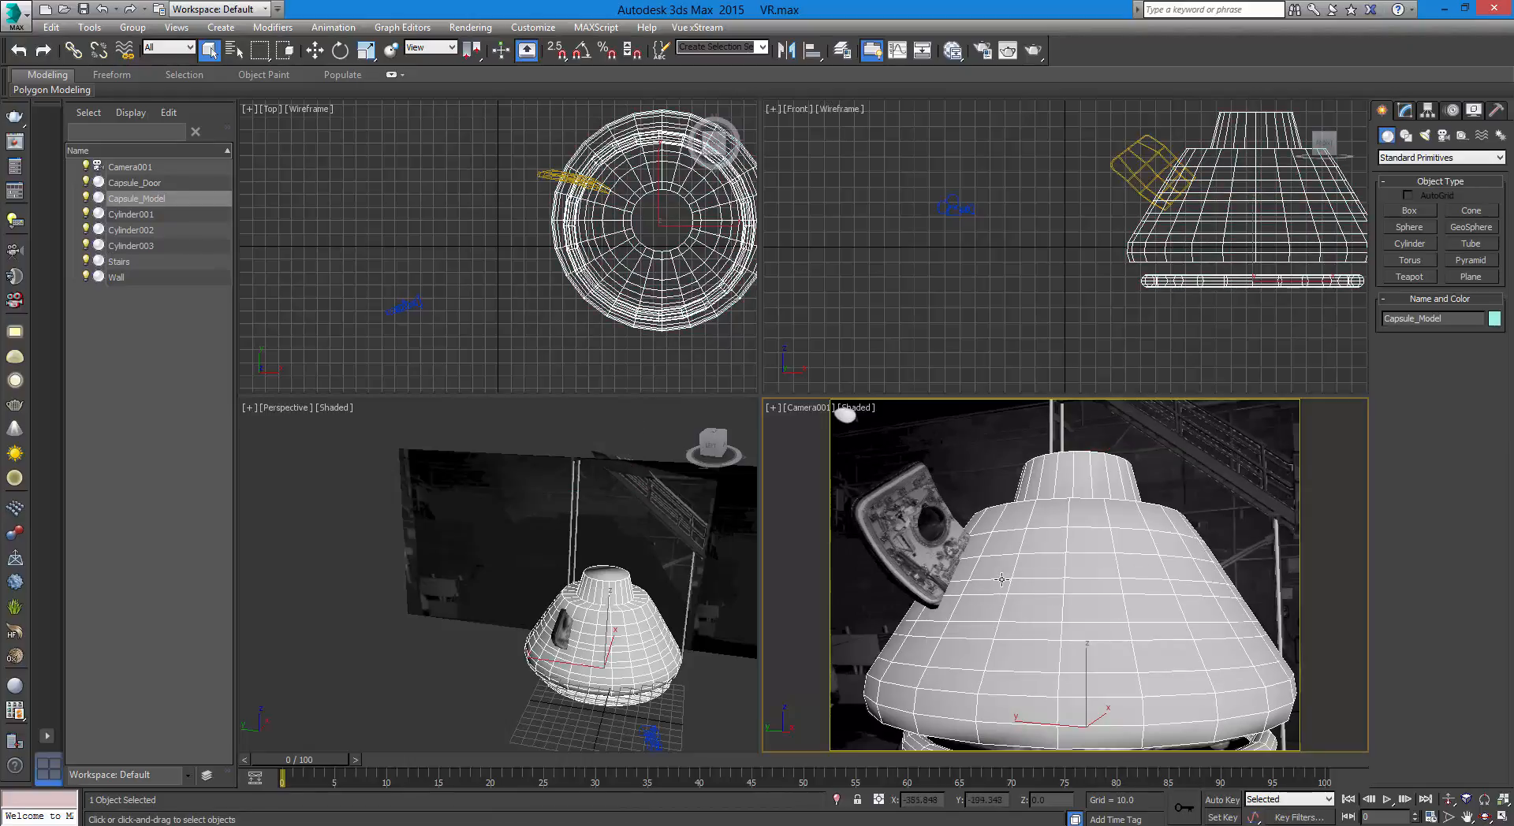
left_click(918, 550)
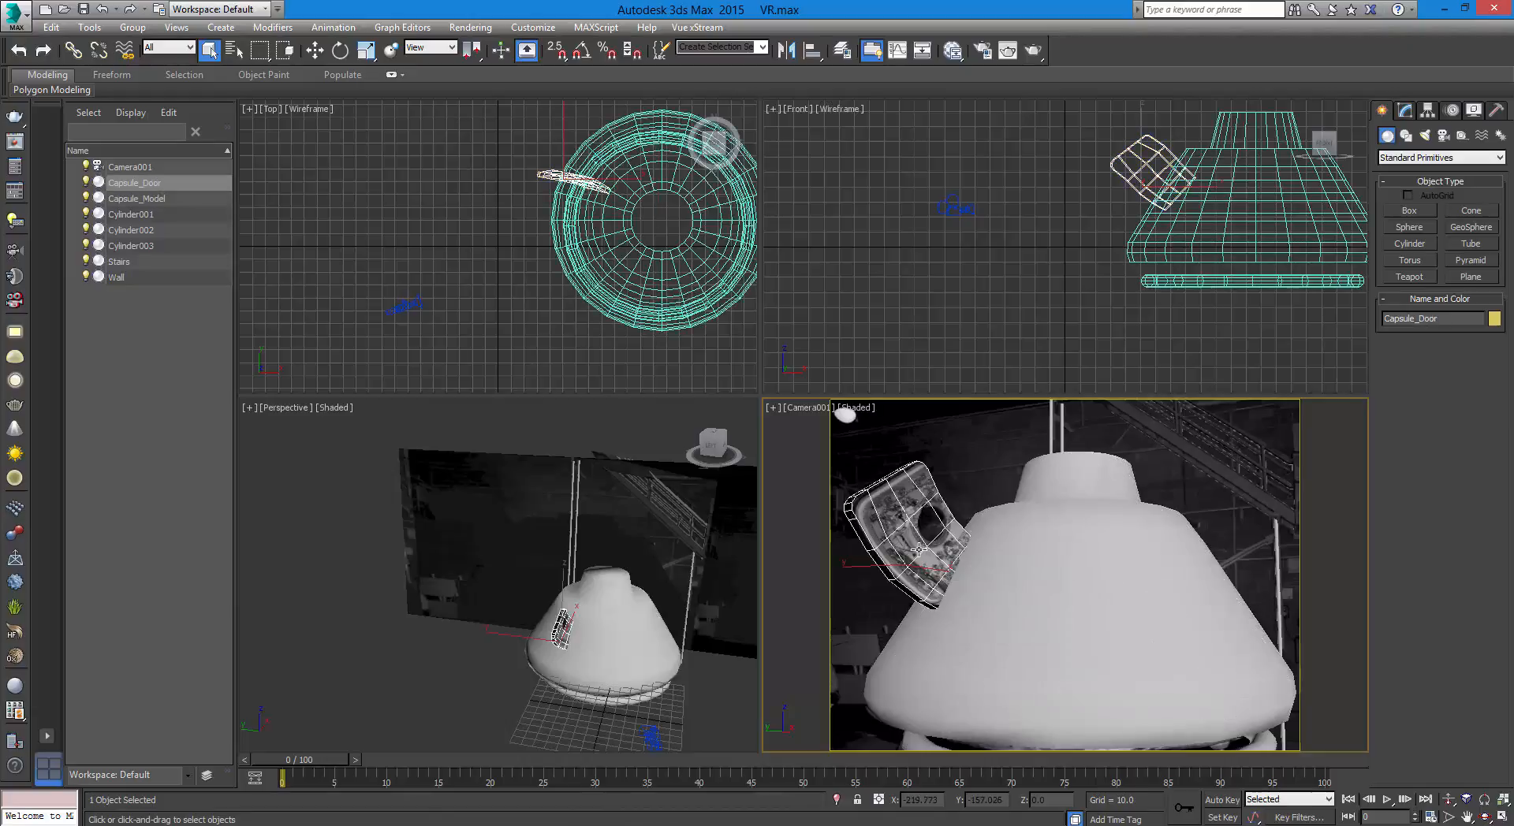
left_click(1277, 571)
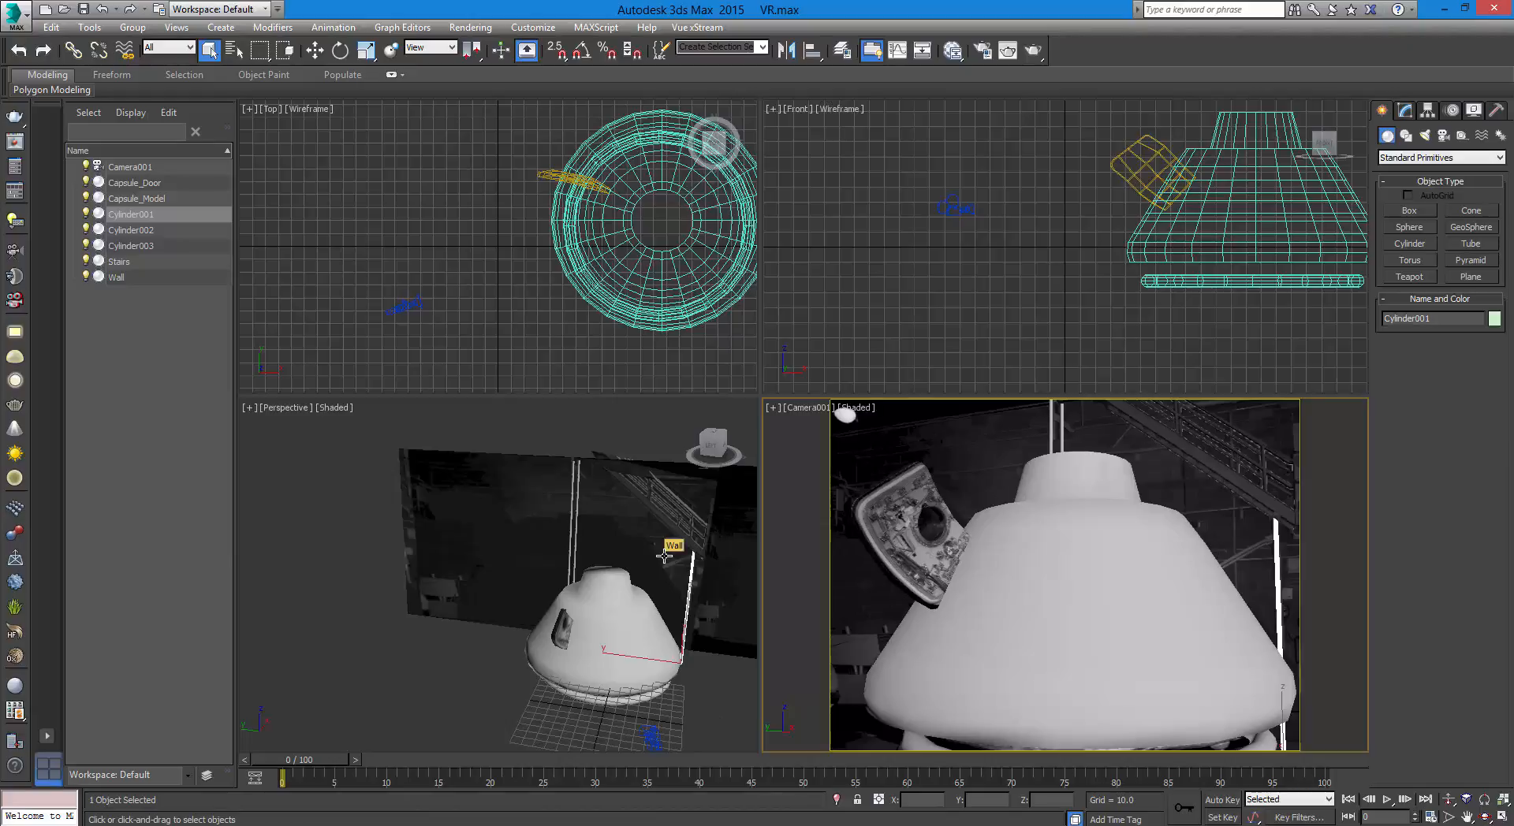
Step: Open the Slate Material Editor and move the door material node down, clear of the neighbouring nodes
key("m")
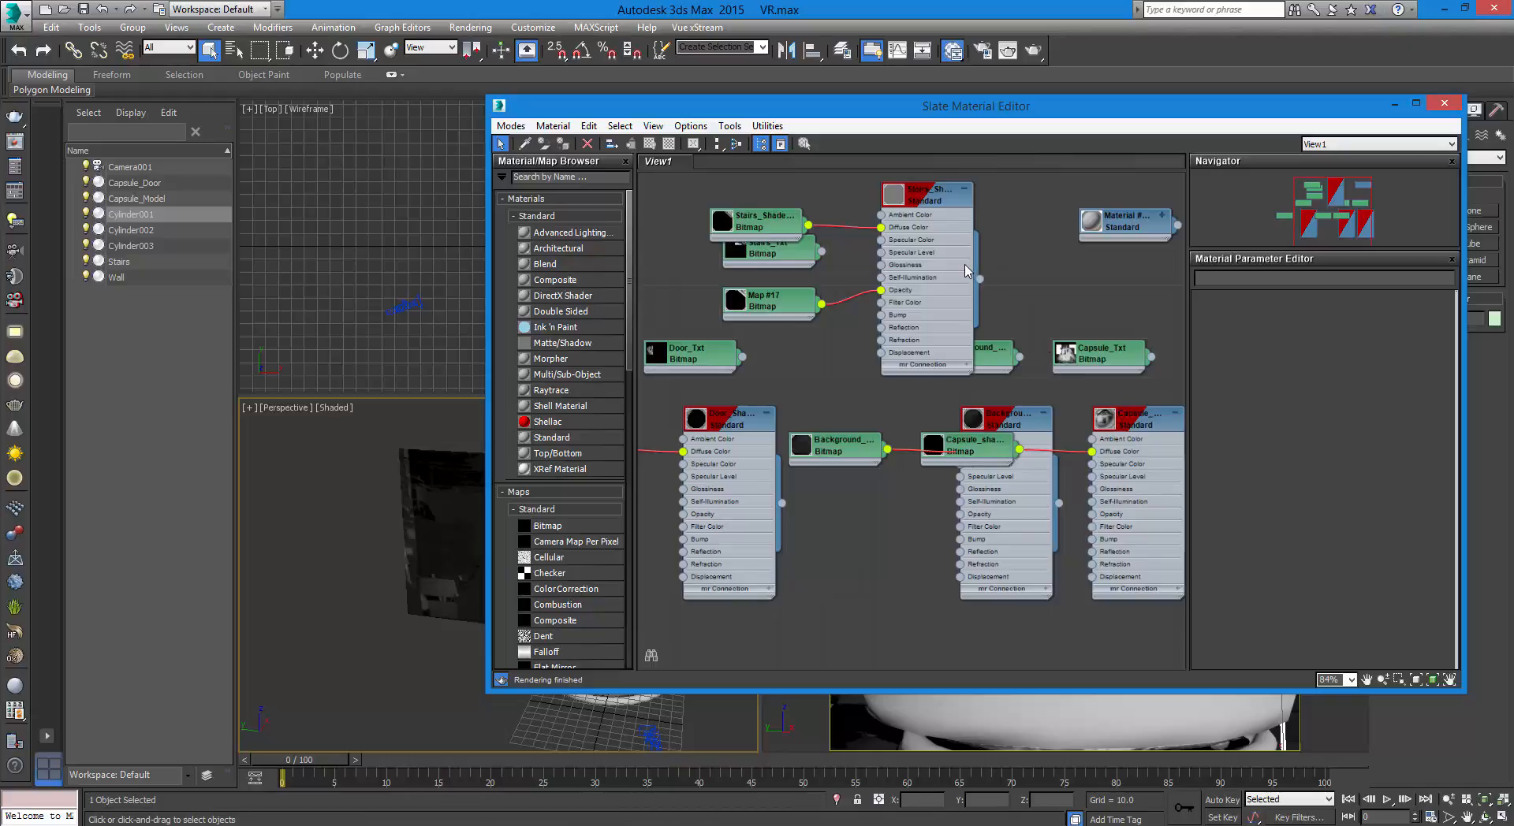
mouse_move(965, 271)
left_mouse_down()
mouse_move(924, 254)
mouse_move(979, 258)
left_mouse_up()
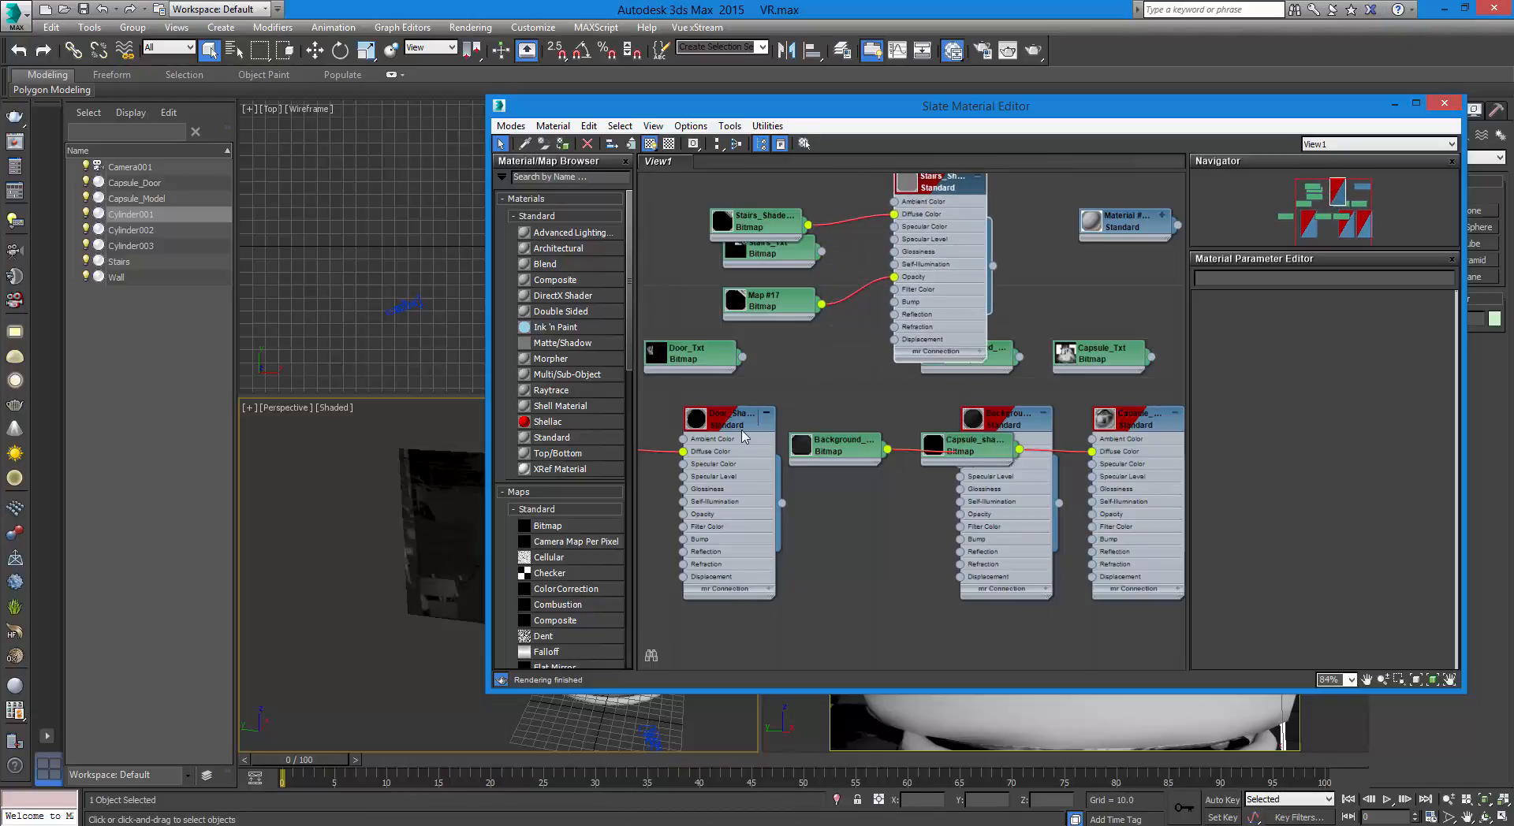
left_click_drag(741, 436, 828, 506)
scroll(693, 401, "down", 3)
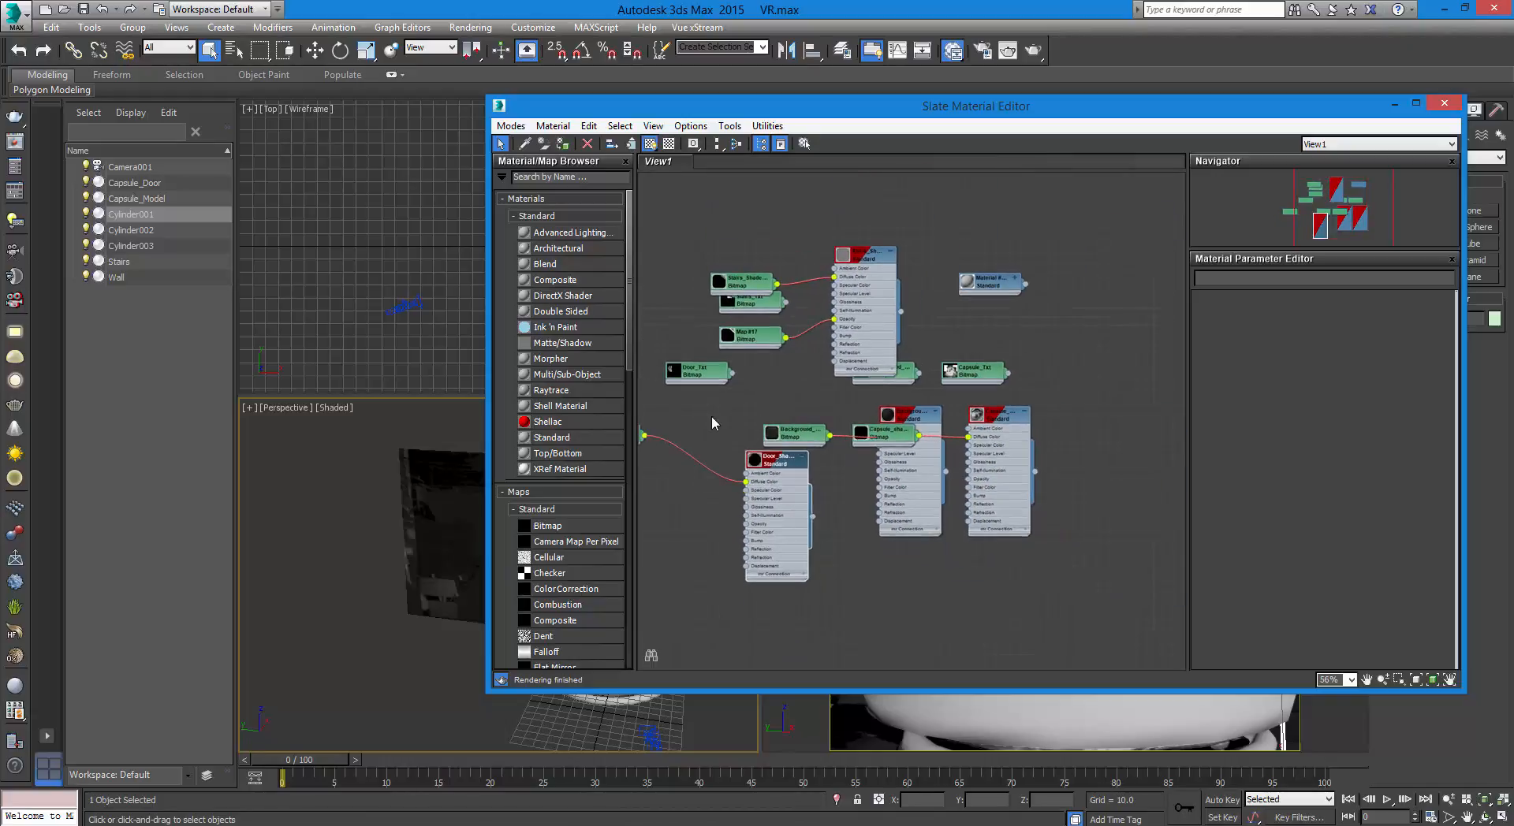
scroll(712, 415, "up", 2)
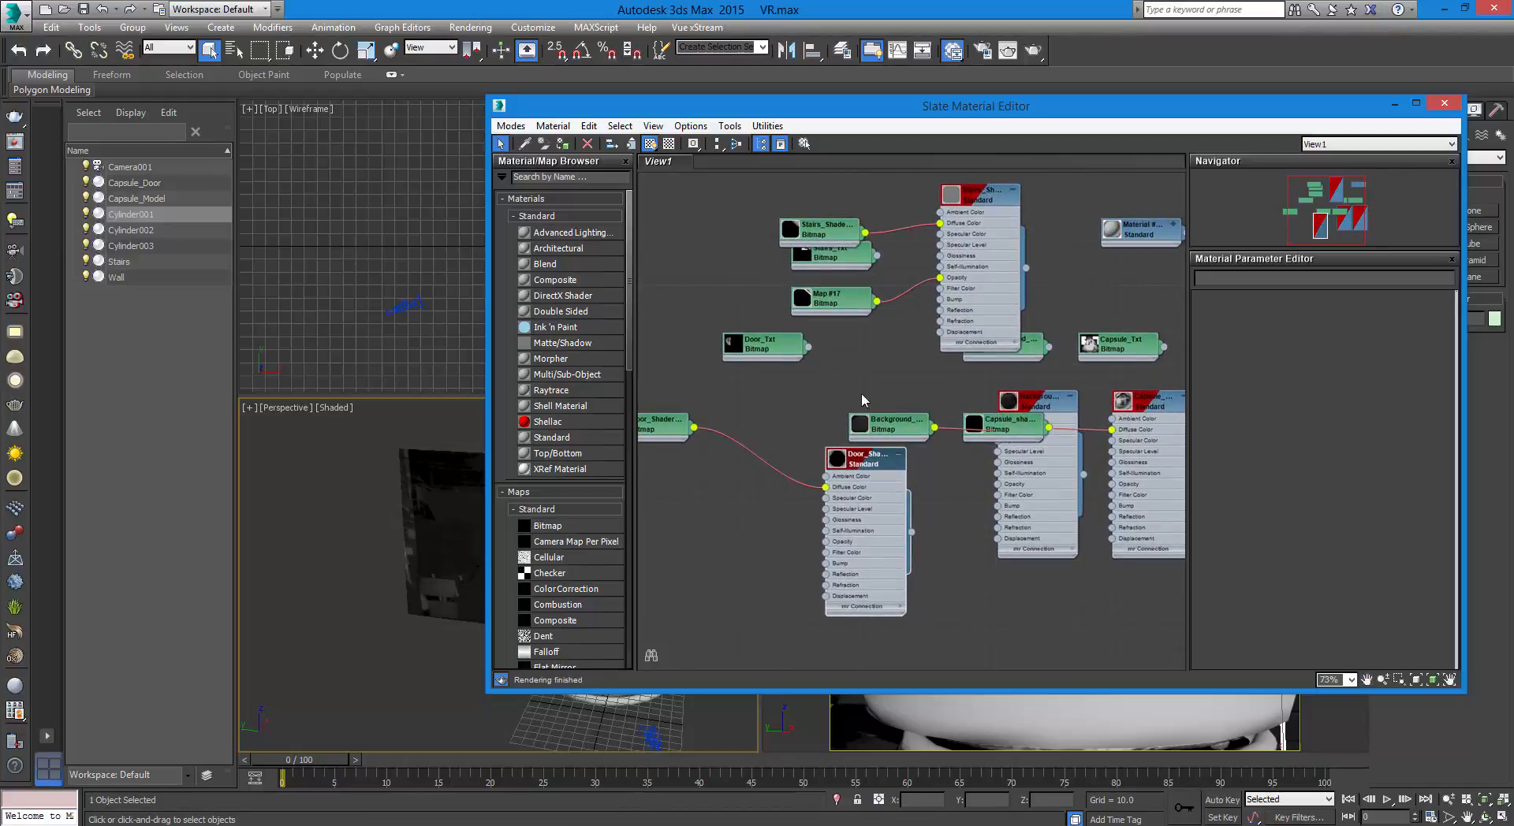
middle_click_drag(861, 393, 815, 390)
Step: Spread out the stairs material, its diffuse and opacity bitmaps, and the Stairs_Txt bitmap so they no longer overlap
left_click(912, 196)
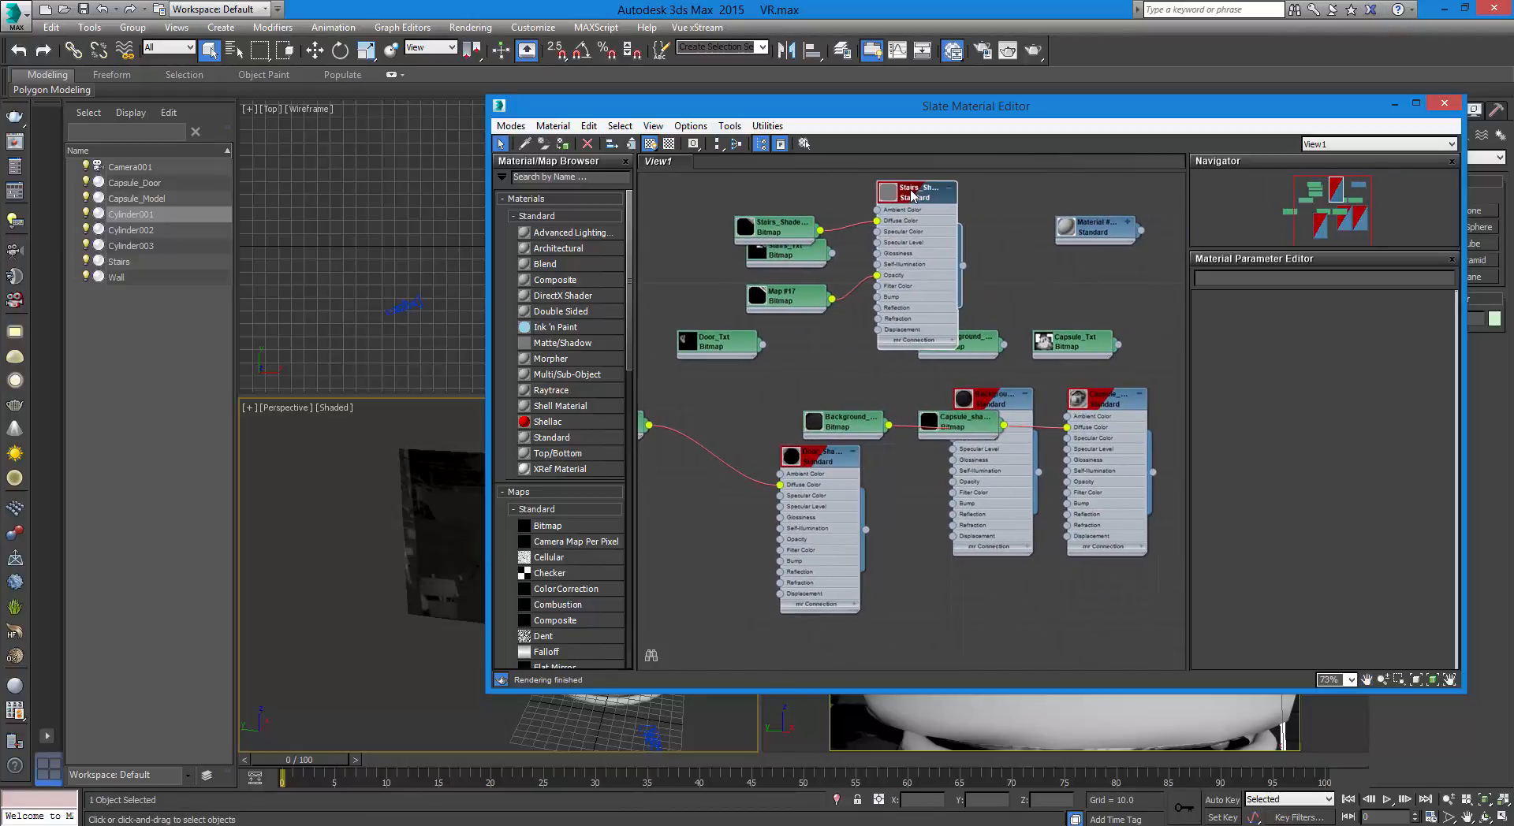
left_click_drag(912, 195, 895, 196)
left_click_drag(795, 227, 714, 205)
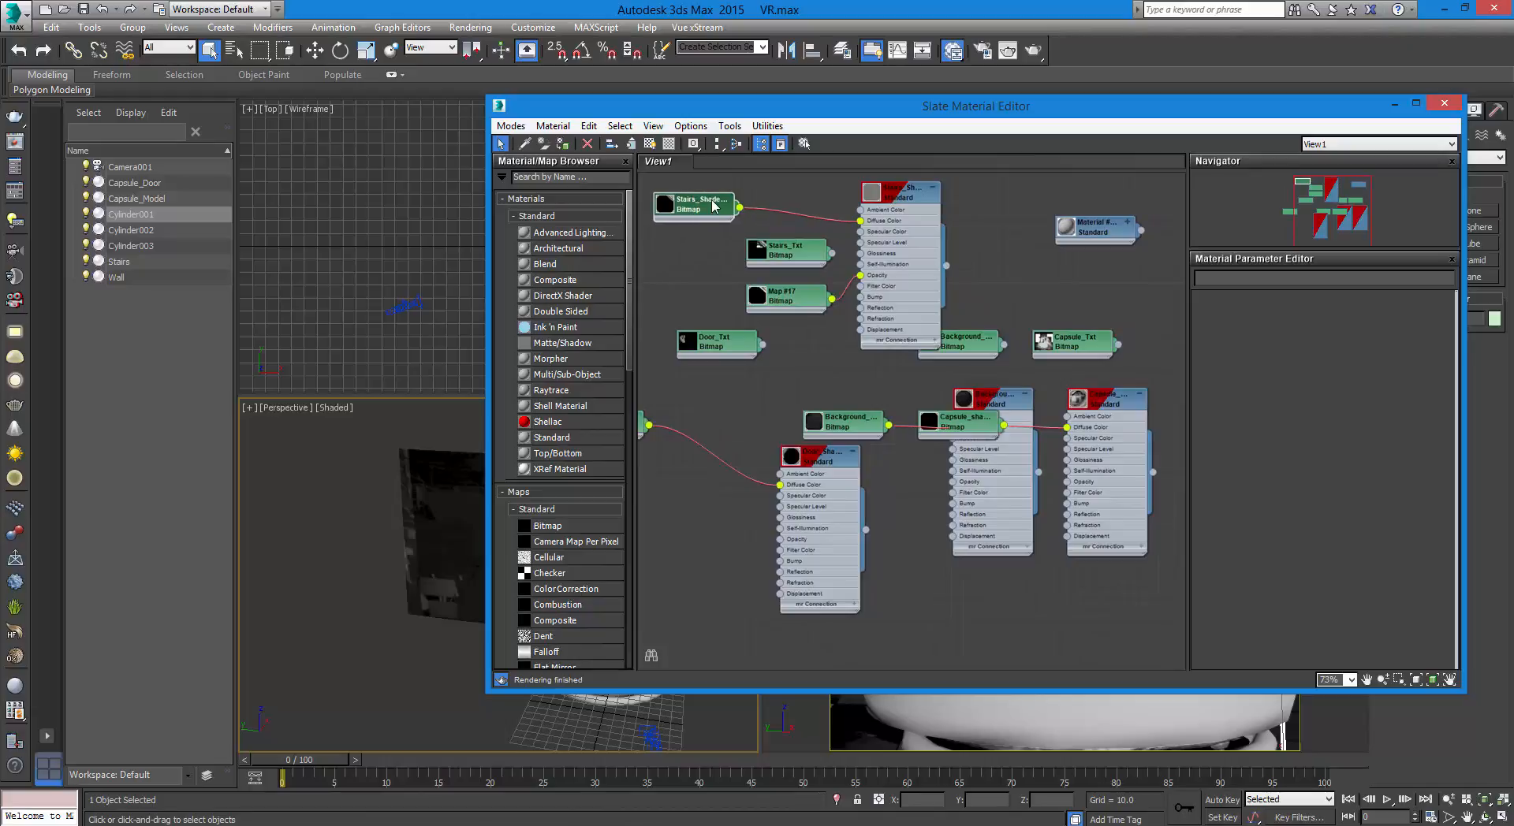
left_click_drag(789, 299, 696, 287)
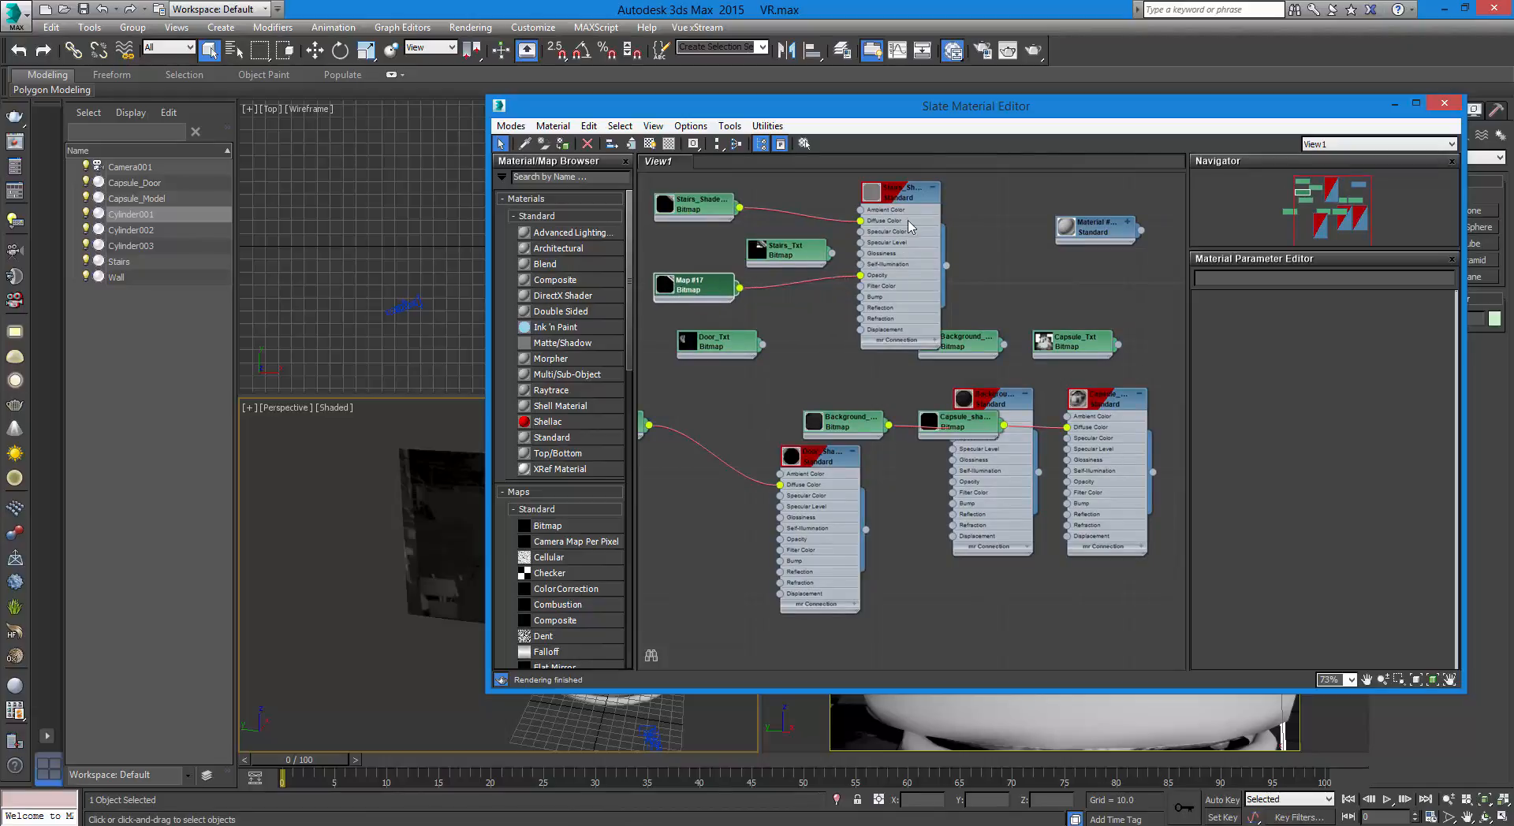
left_click_drag(910, 227, 984, 235)
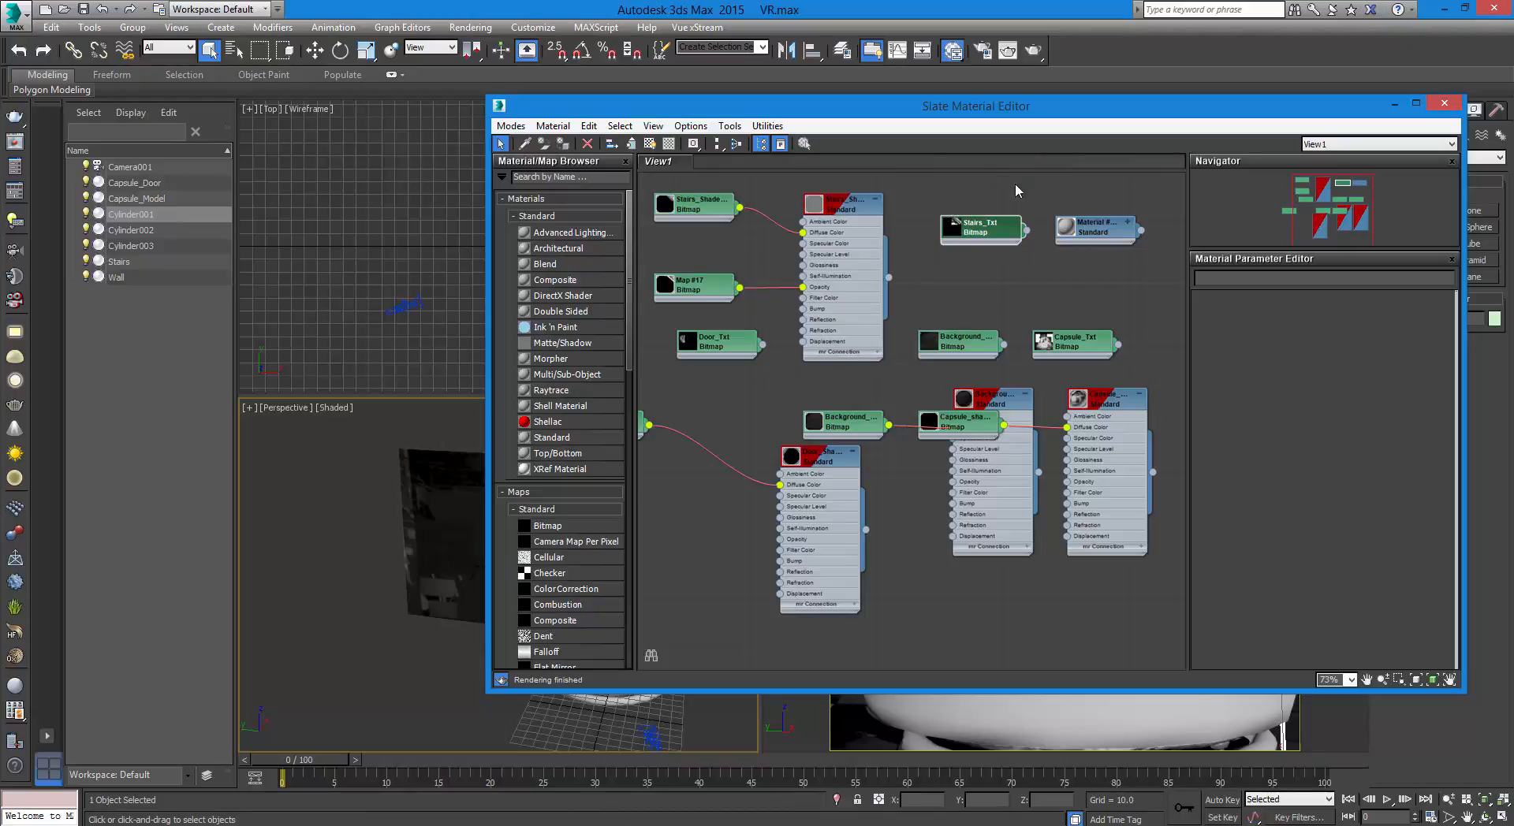
Step: Separate the capsule, background and door material nodes, pulling the overlapping capsule and background bitmaps into free space
left_click_drag(1102, 402, 1125, 400)
left_click_drag(958, 420, 992, 593)
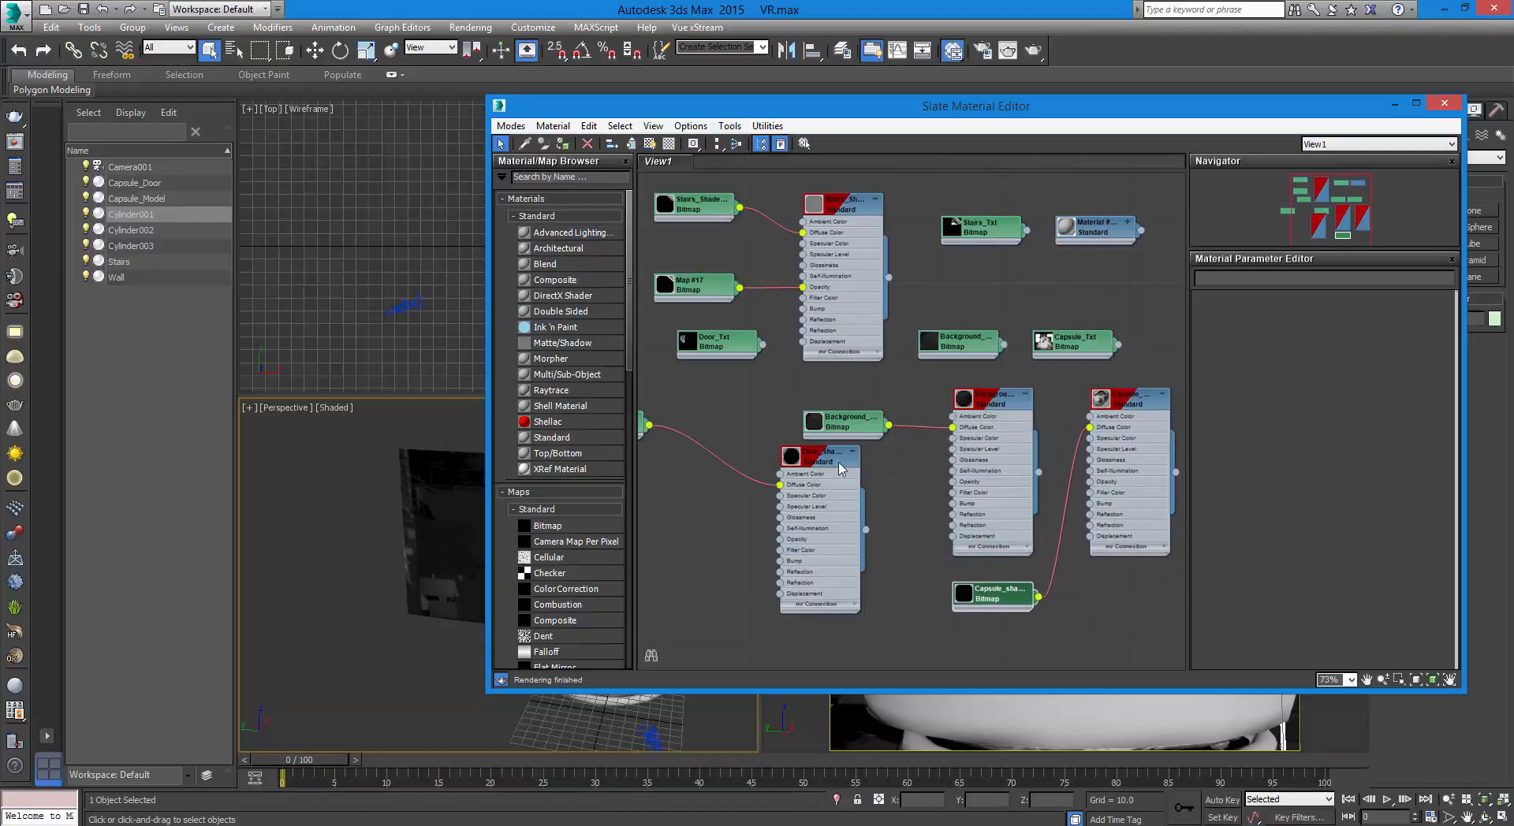
left_click_drag(841, 468, 737, 468)
left_click_drag(848, 432, 882, 494)
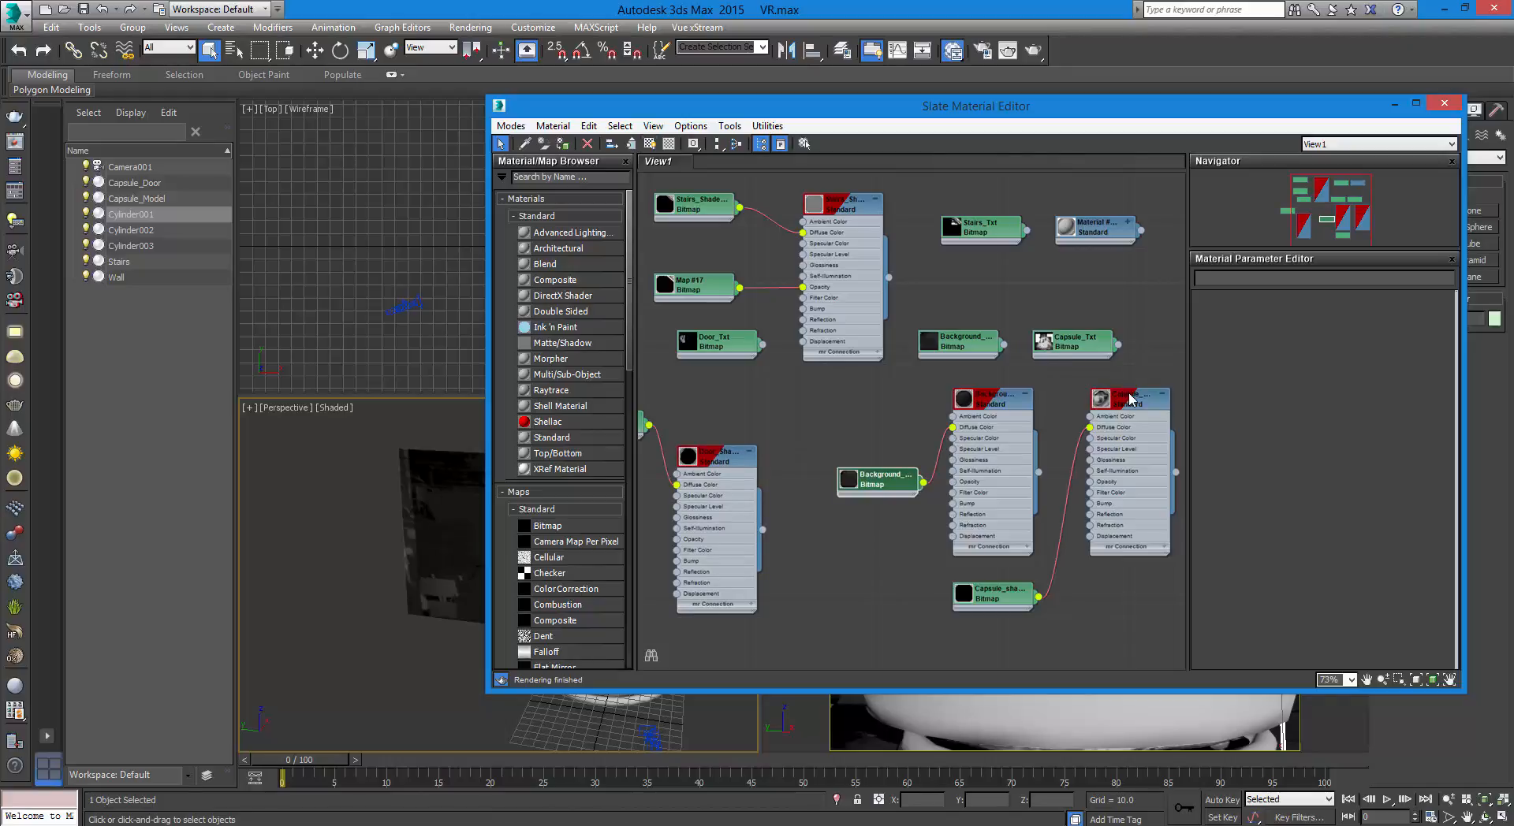
Step: Connect the Capsule_Txt bitmap to the capsule material's Diffuse Color and delete the bitmap it replaces
mouse_move(1108, 385)
left_mouse_down()
mouse_move(1095, 390)
mouse_move(1122, 349)
mouse_move(1124, 393)
left_mouse_up()
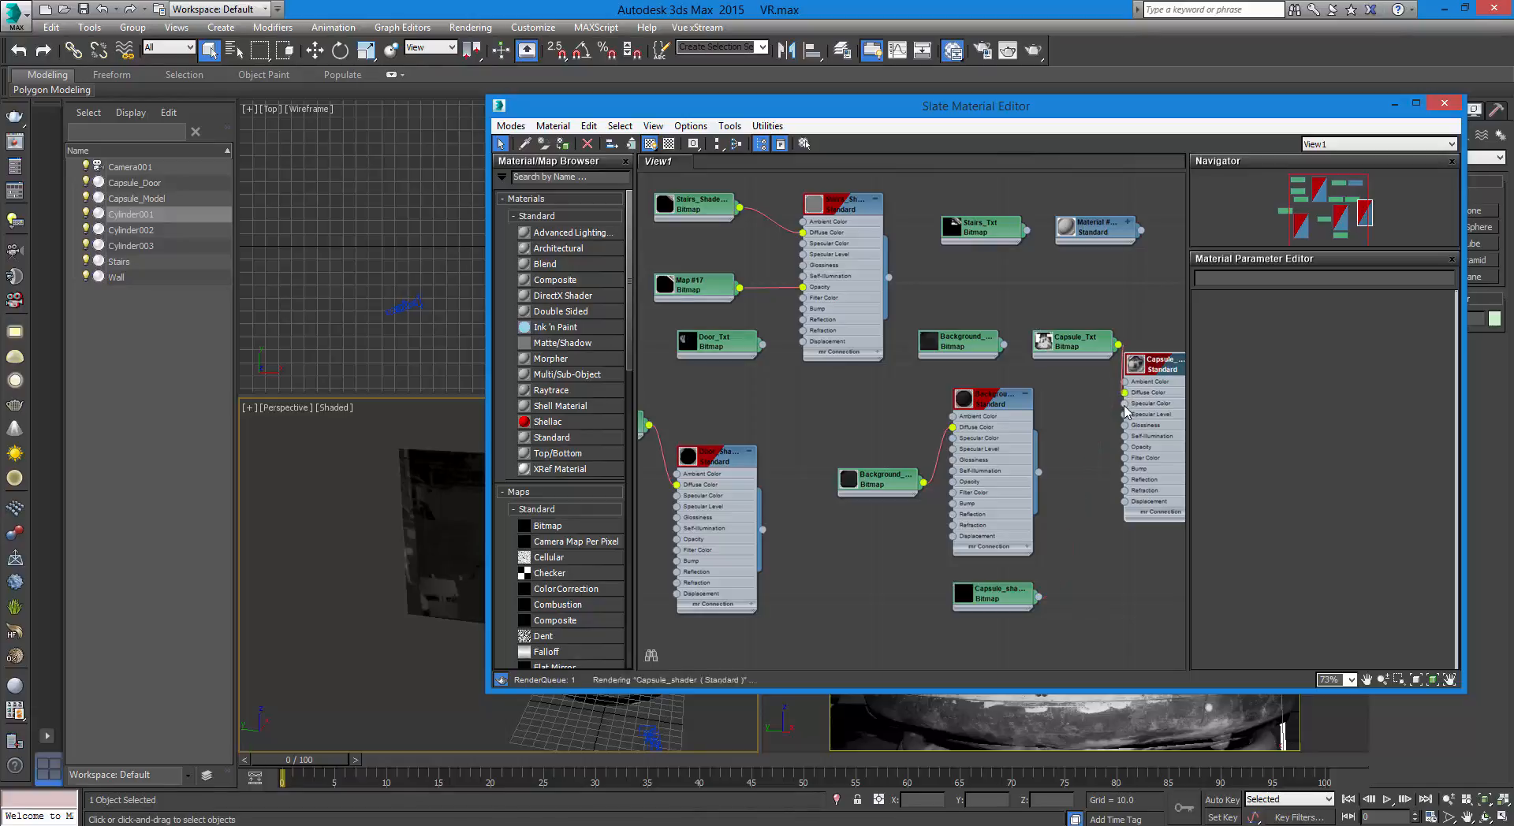
left_click(1016, 592)
key("Delete")
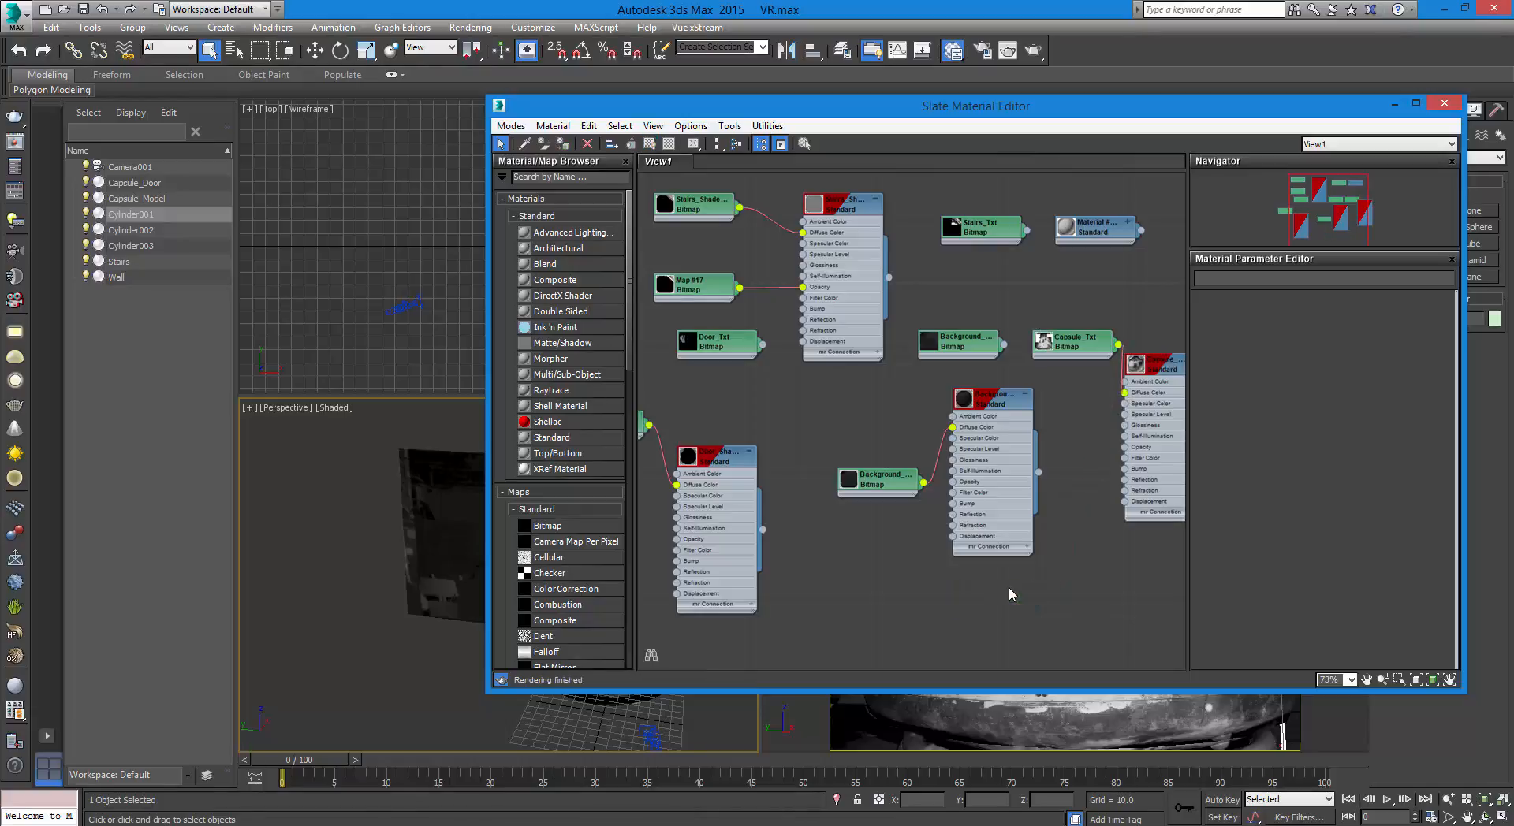
Step: Move the material editor off the camera view and rearrange the background and capsule materials with their connected bitmaps
left_click_drag(1186, 100, 928, 36)
left_click_drag(820, 298, 726, 426)
left_click_drag(615, 424, 556, 389)
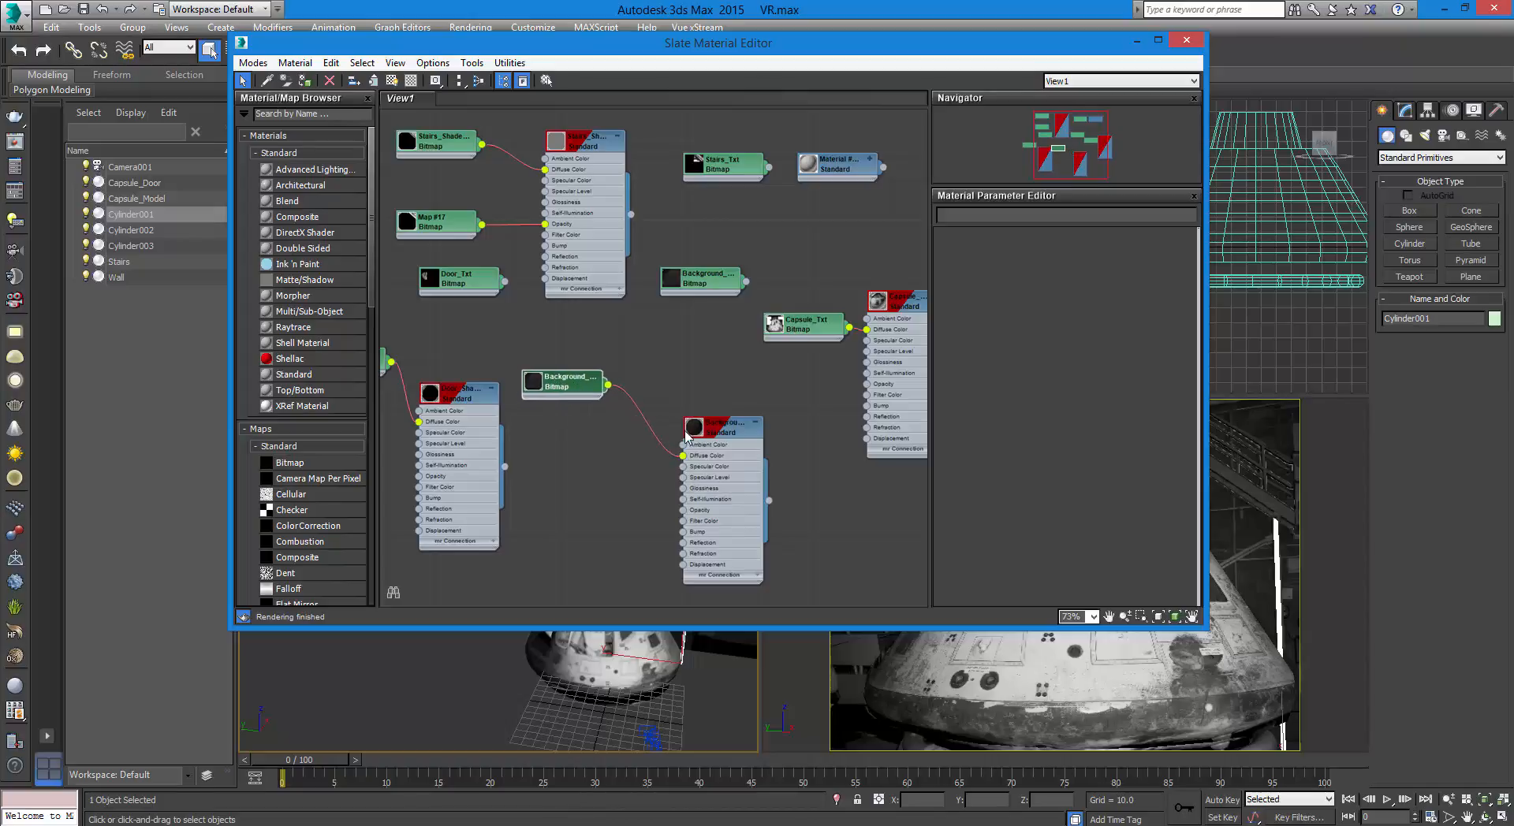
left_click_drag(718, 436, 659, 425)
left_click_drag(800, 331, 732, 343)
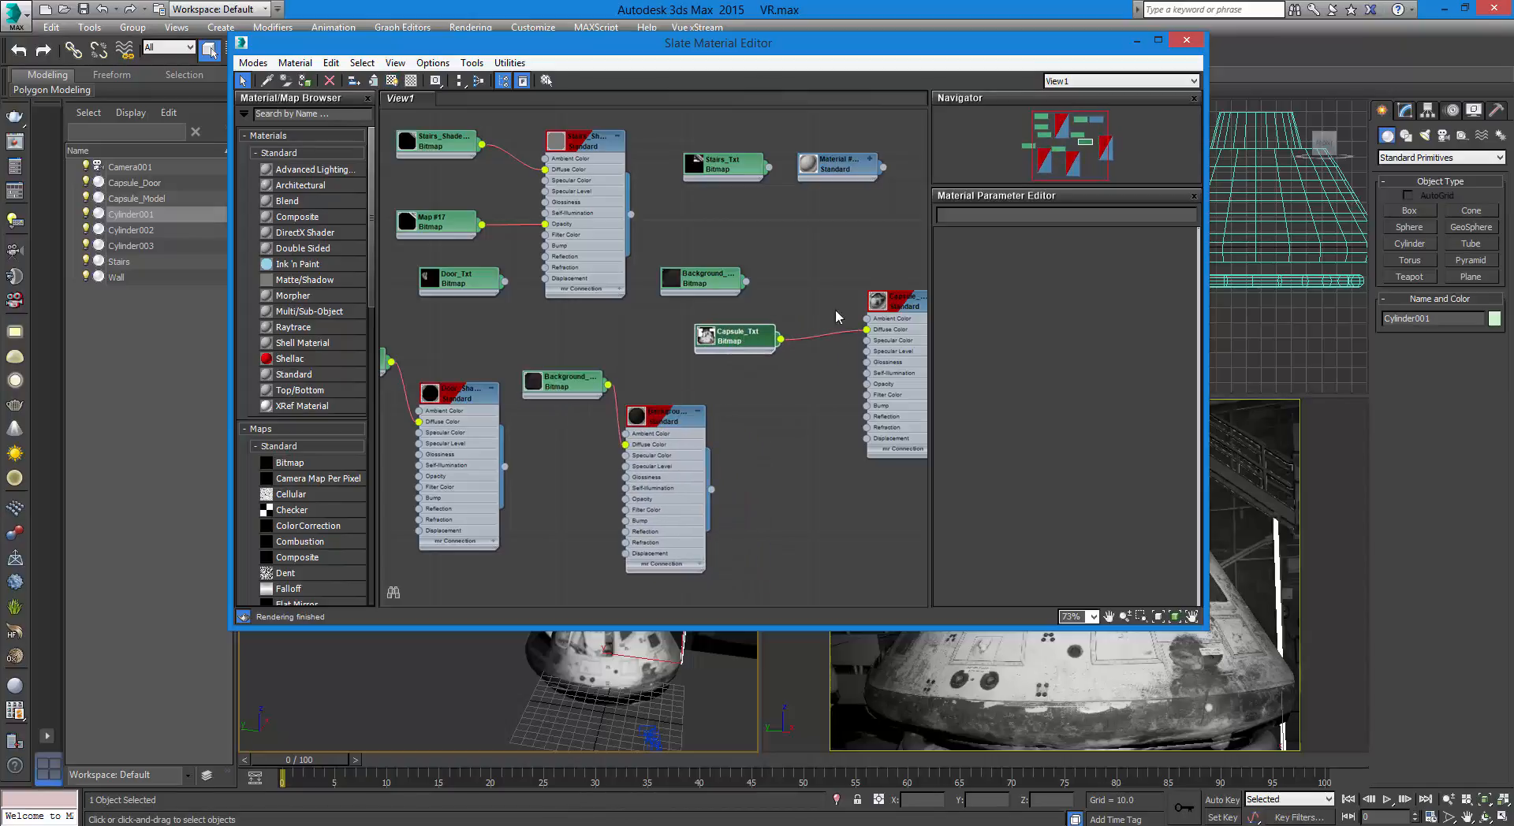
left_click_drag(902, 305, 845, 385)
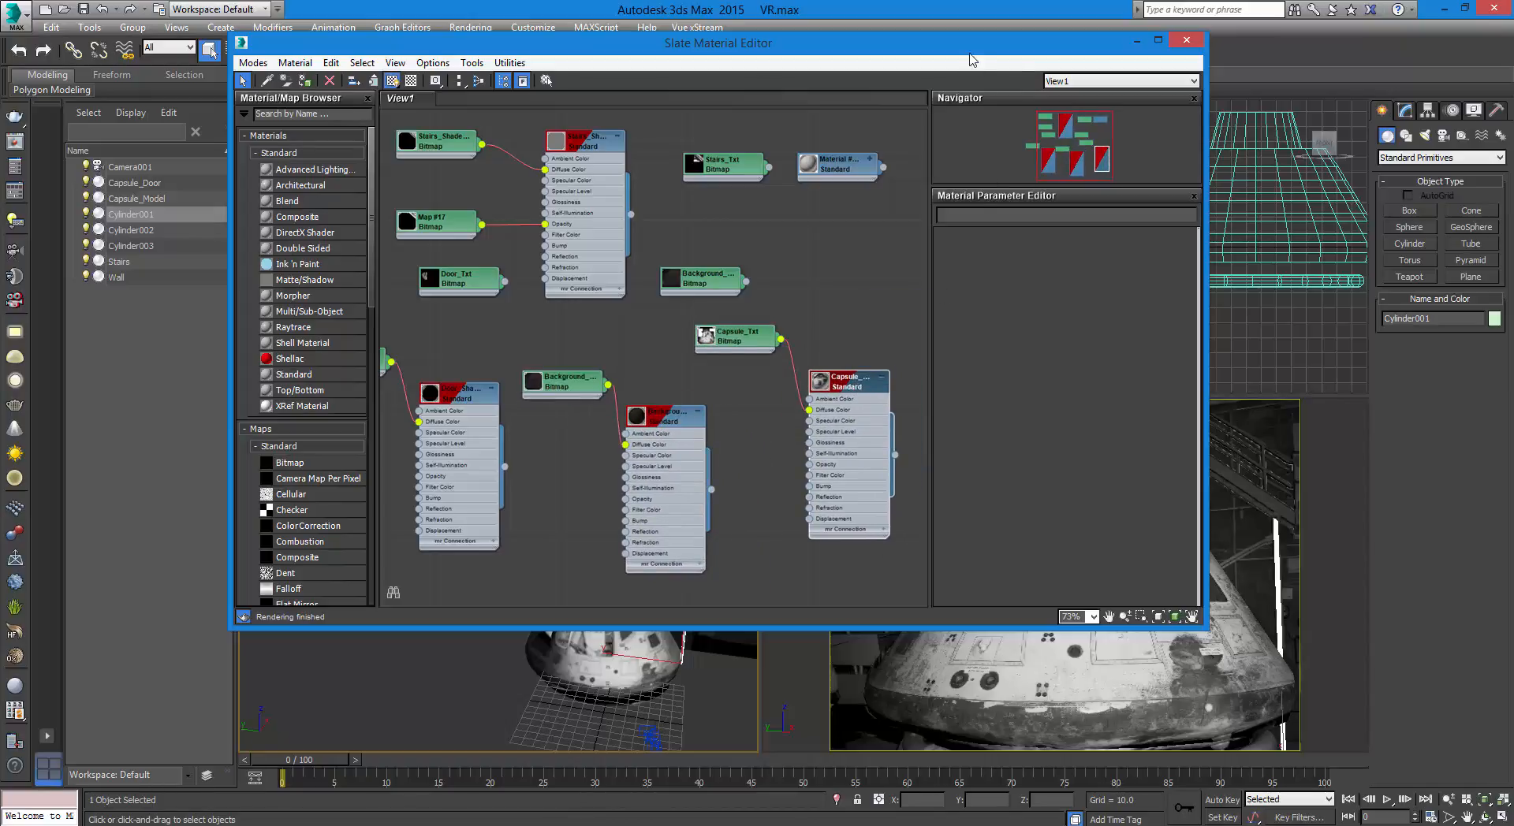
Step: Assign the capsule material to the capsule model in the camera view, then minimize the material editor
left_click_drag(969, 53, 674, 52)
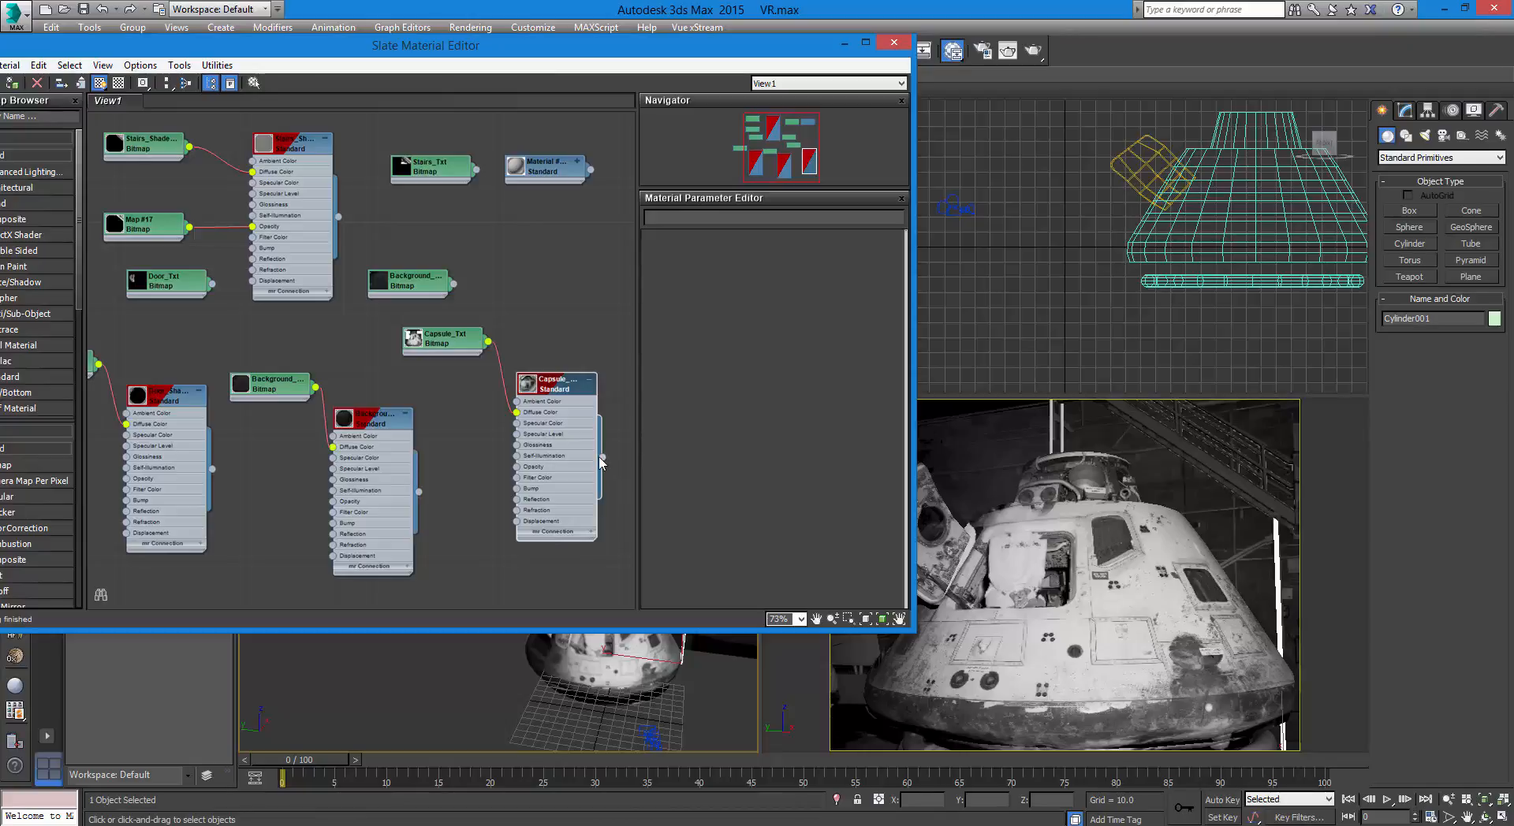
left_click_drag(603, 457, 1038, 574)
left_click(844, 42)
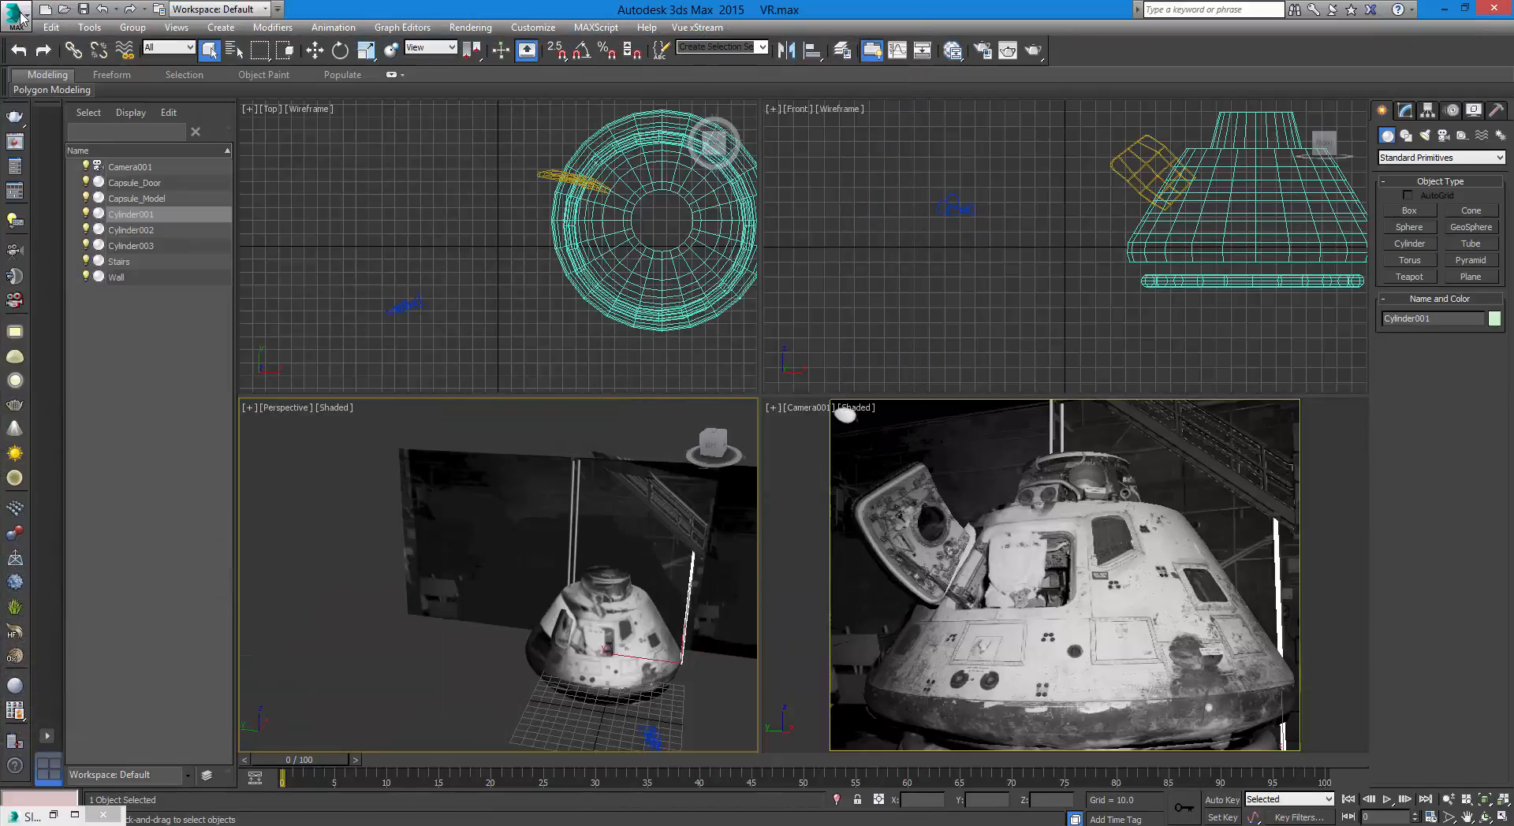
Step: Export the scene as an FBX file named VR_Stage with the existing export options and dismiss the warnings report
left_click(14, 14)
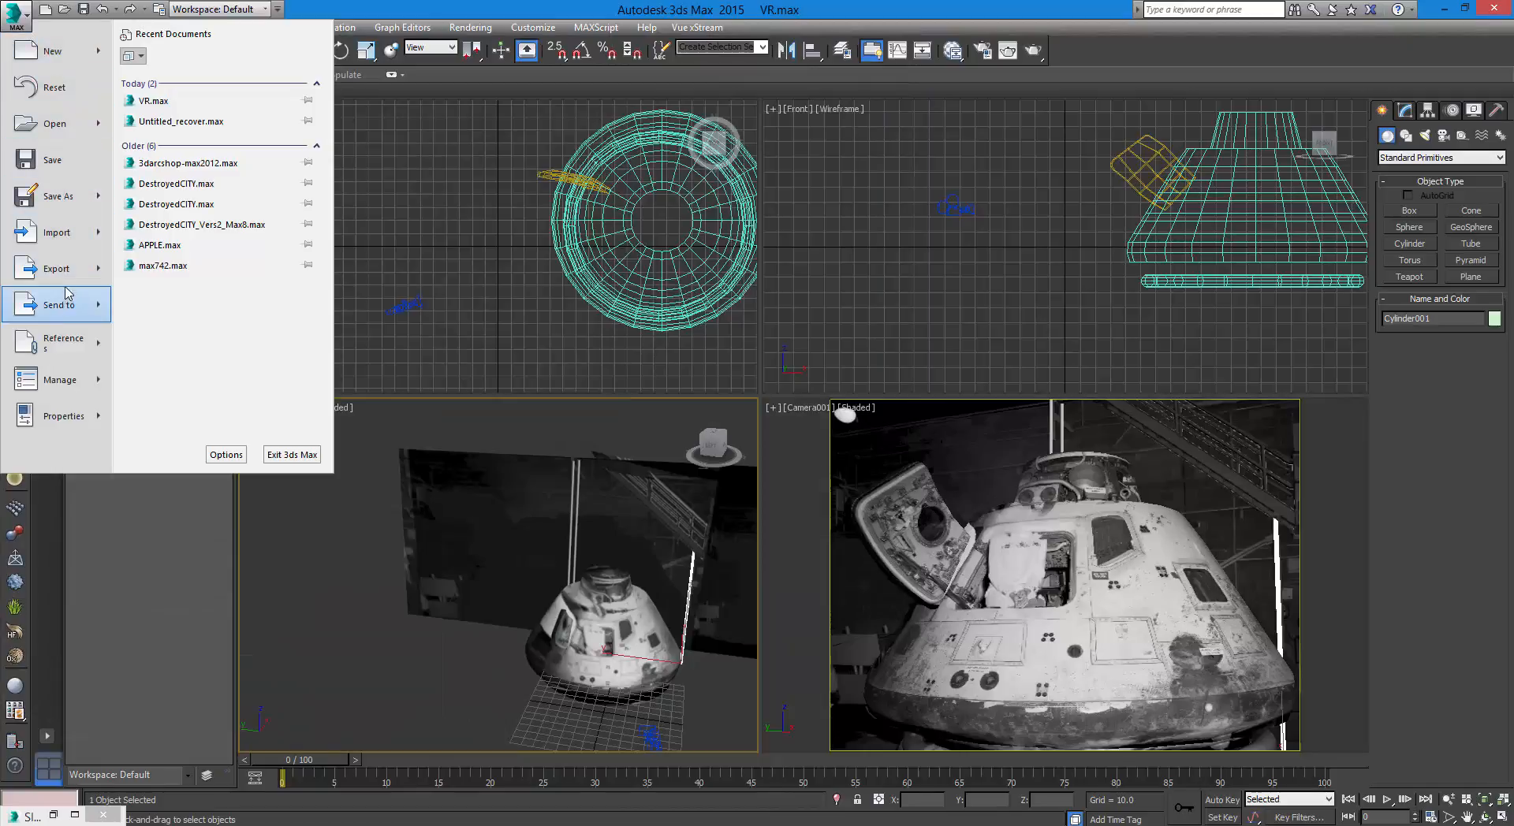
left_click(86, 282)
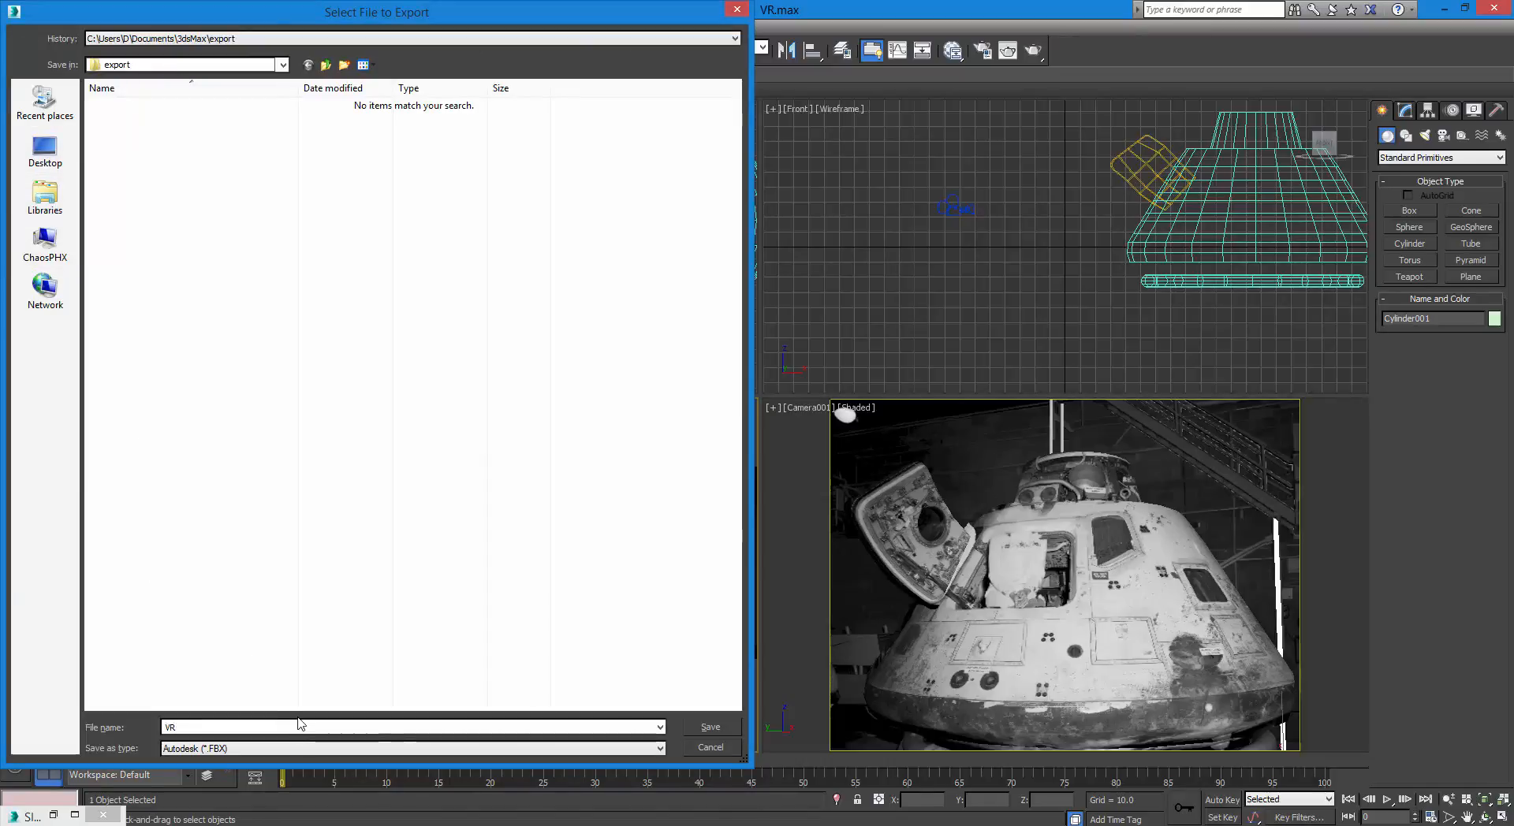
type("VR_Stage")
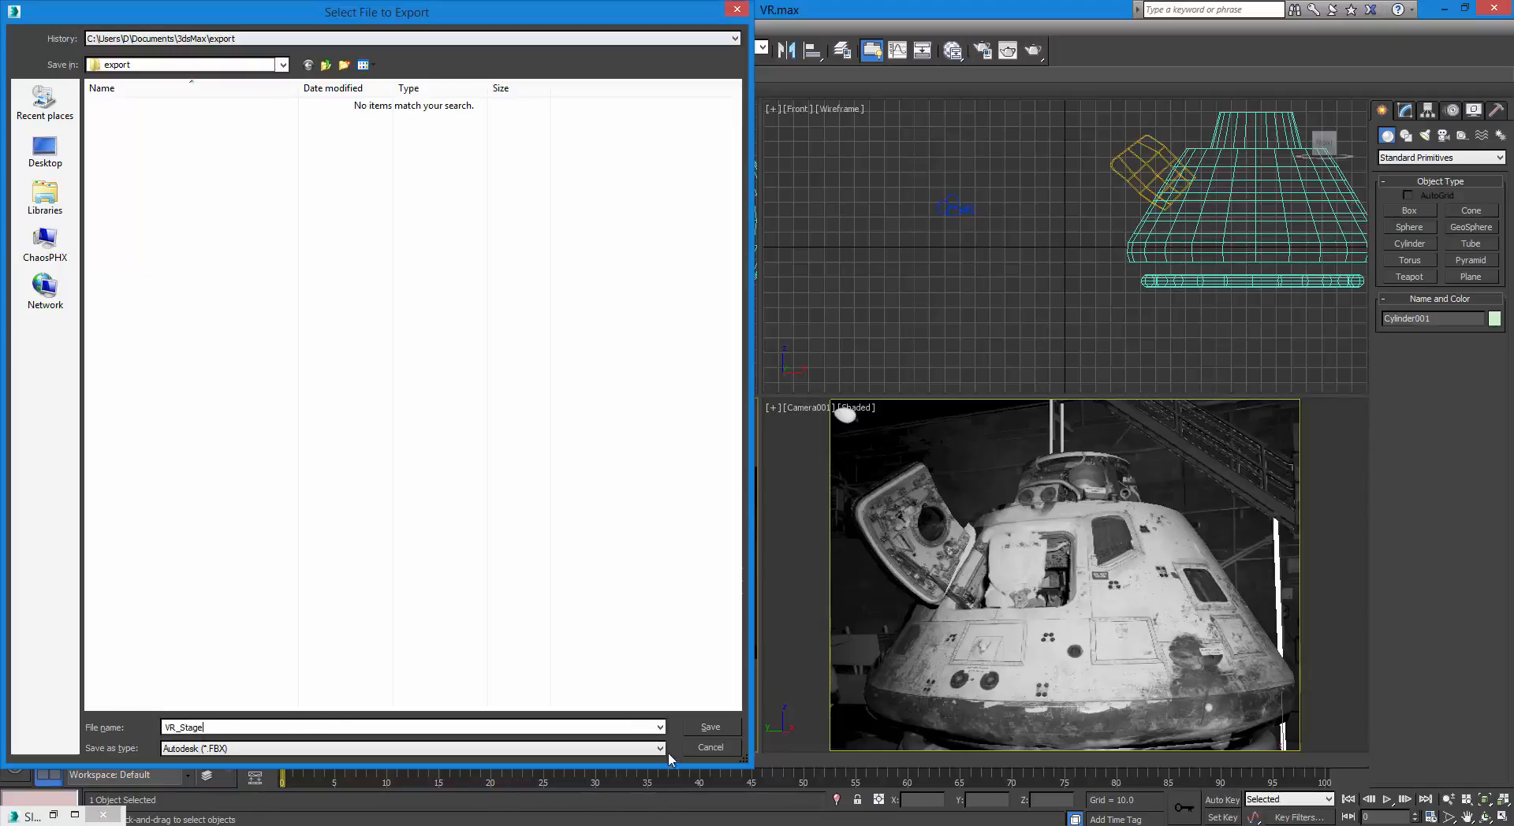
left_click(697, 725)
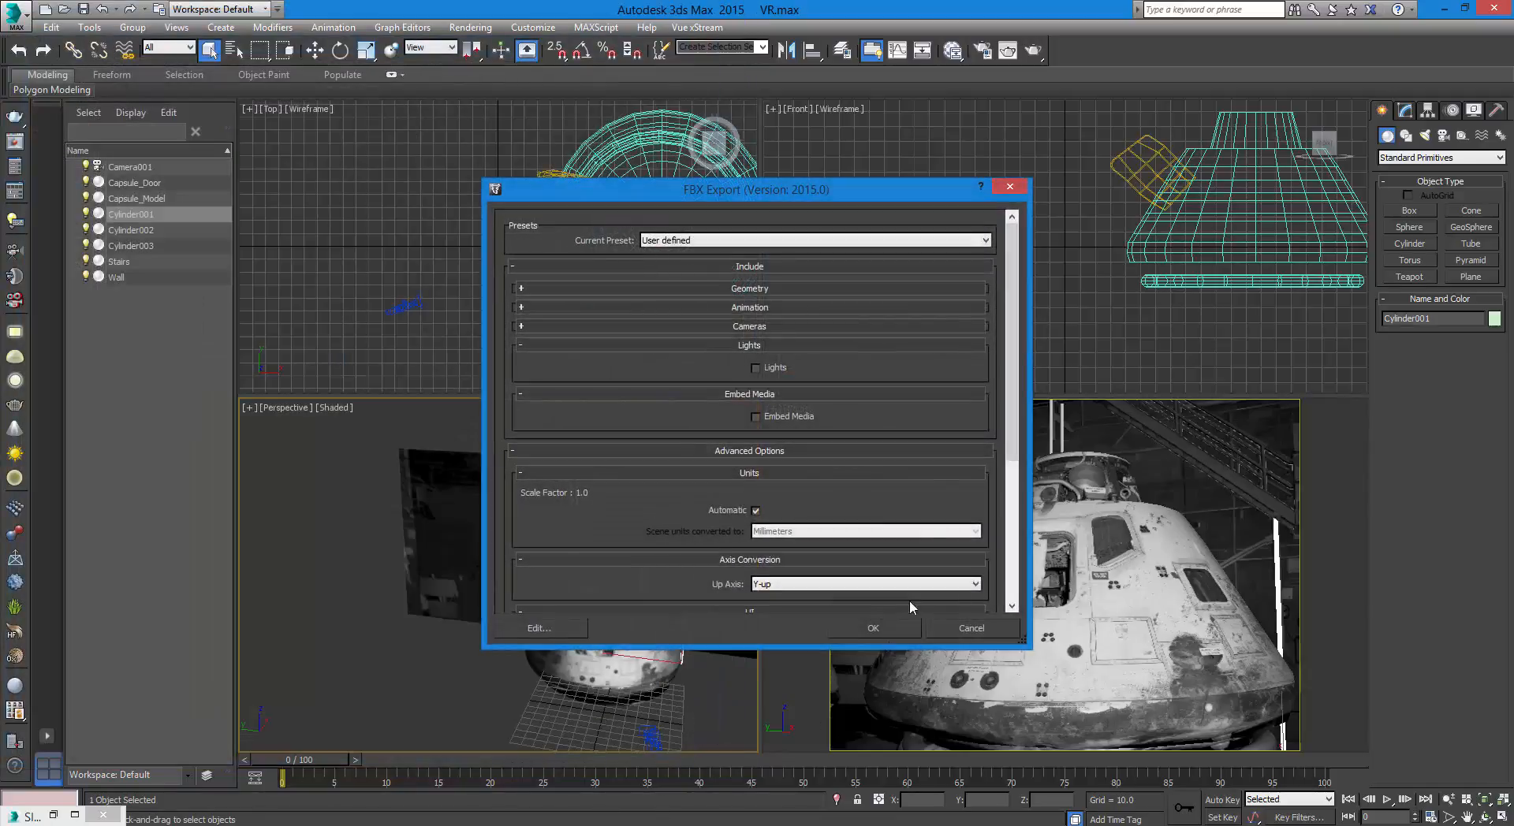
scroll(838, 470, "down", 5)
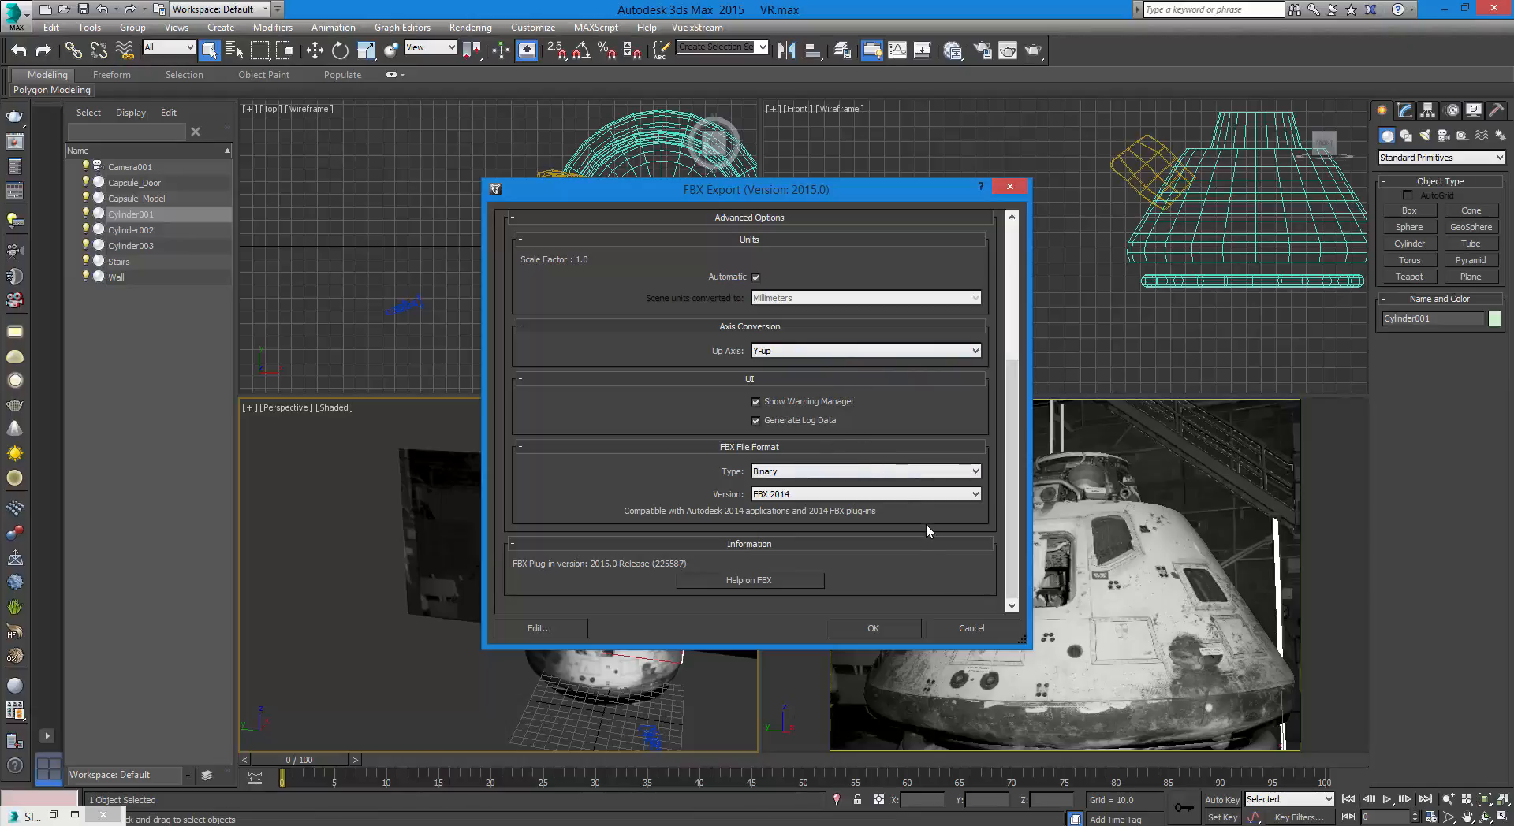
left_click(867, 629)
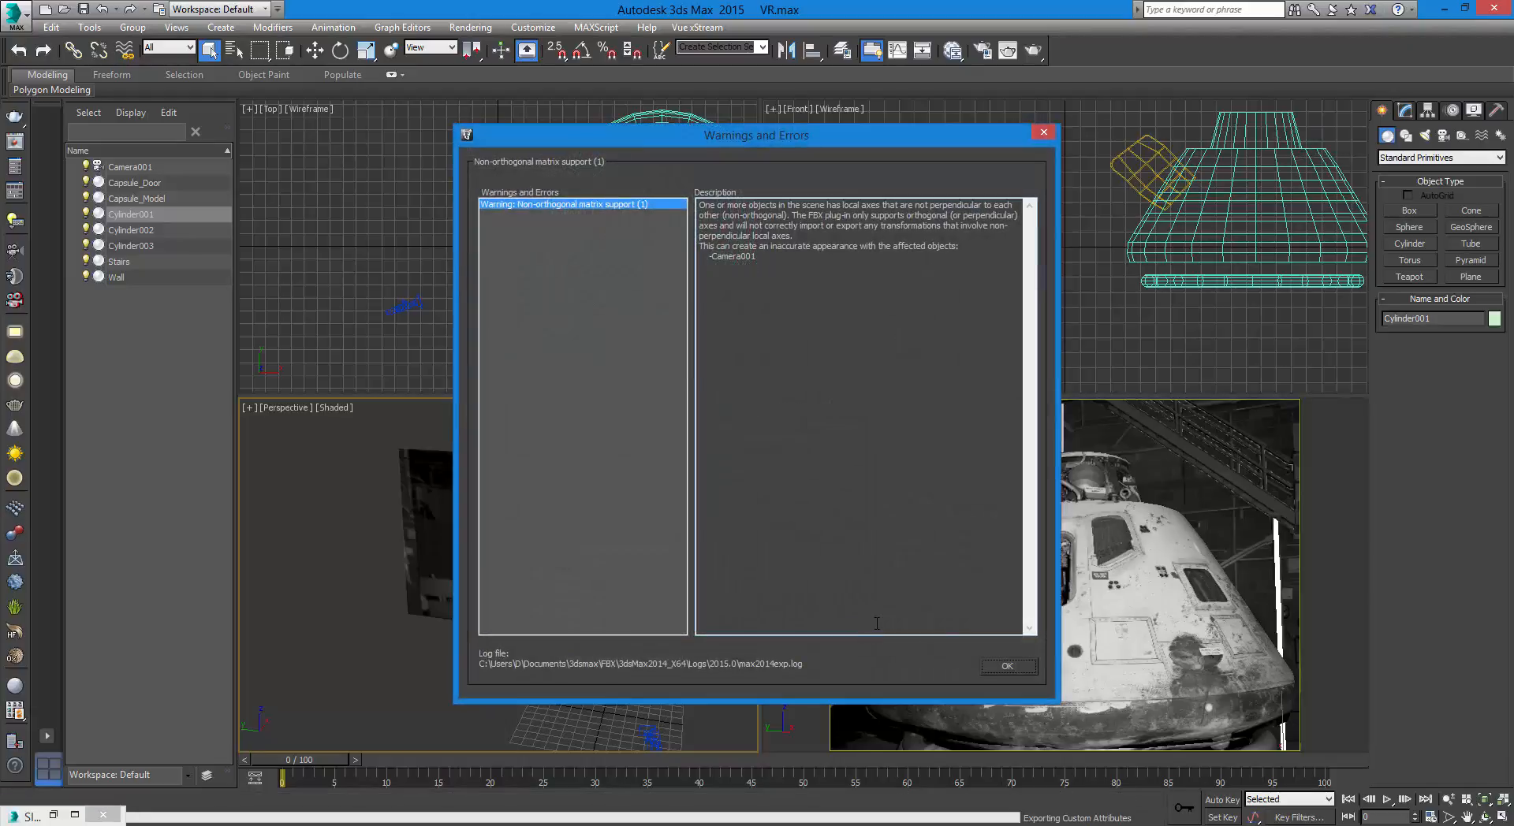
left_click(1017, 667)
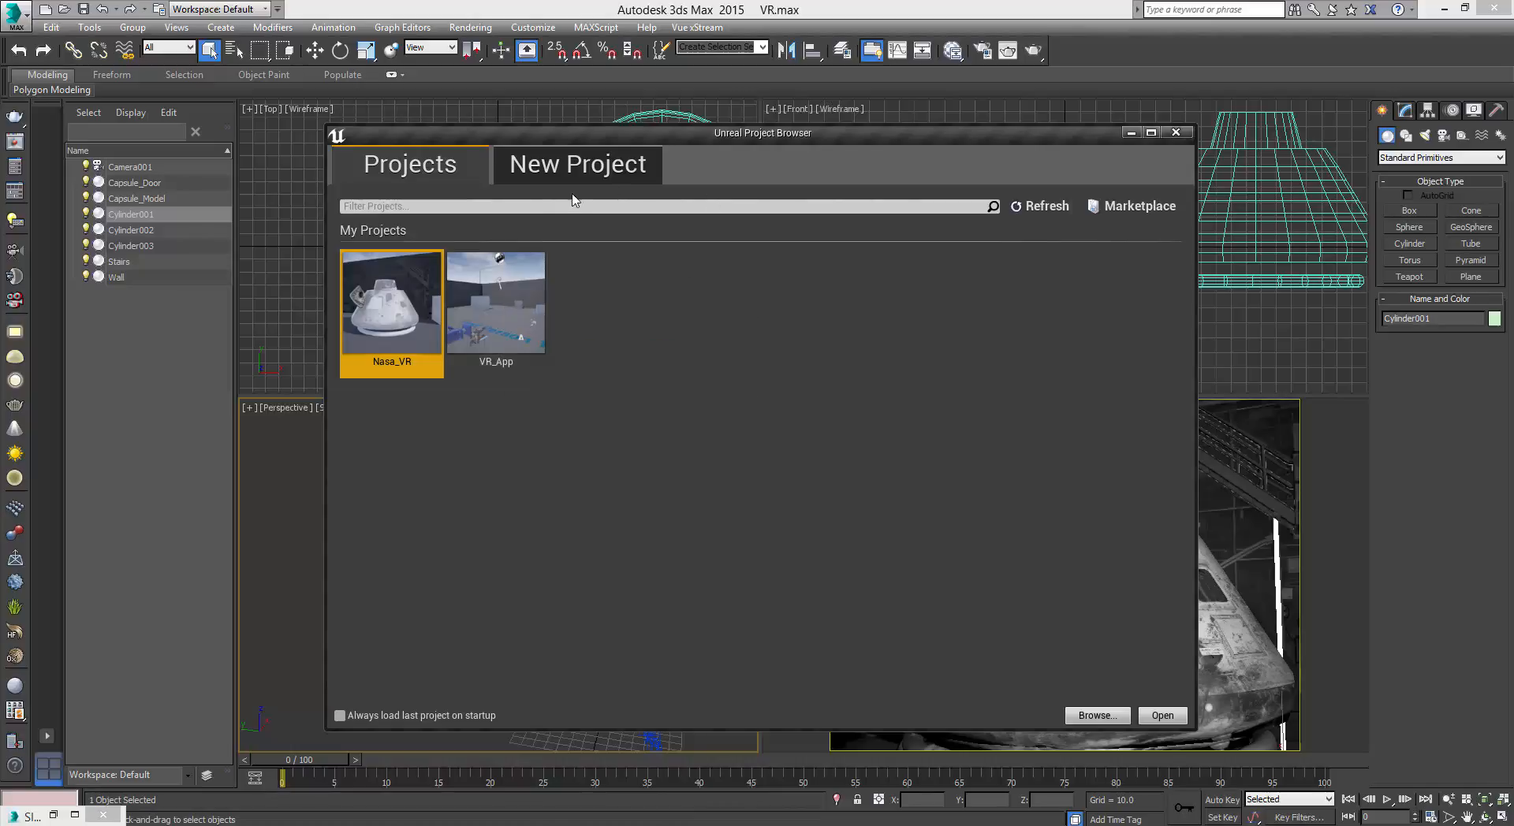
Step: In the Unreal Project Browser, create a Blank Blueprint project named VR_STAGE for Desktop / Console, Maximum Quality, without starter content
left_click(492, 206)
left_click(565, 165)
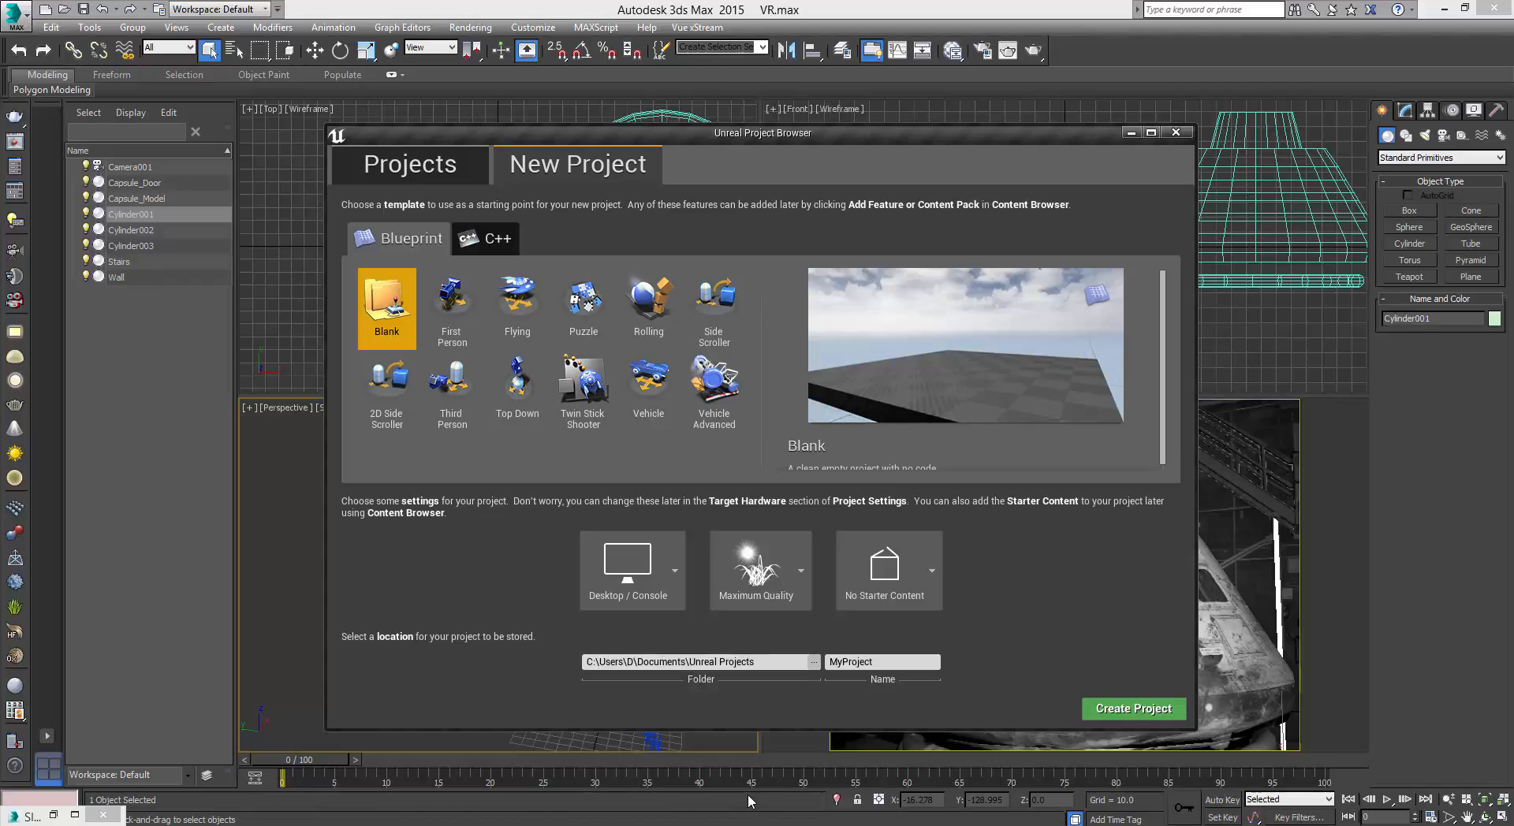
left_click(879, 660)
double_click(849, 659)
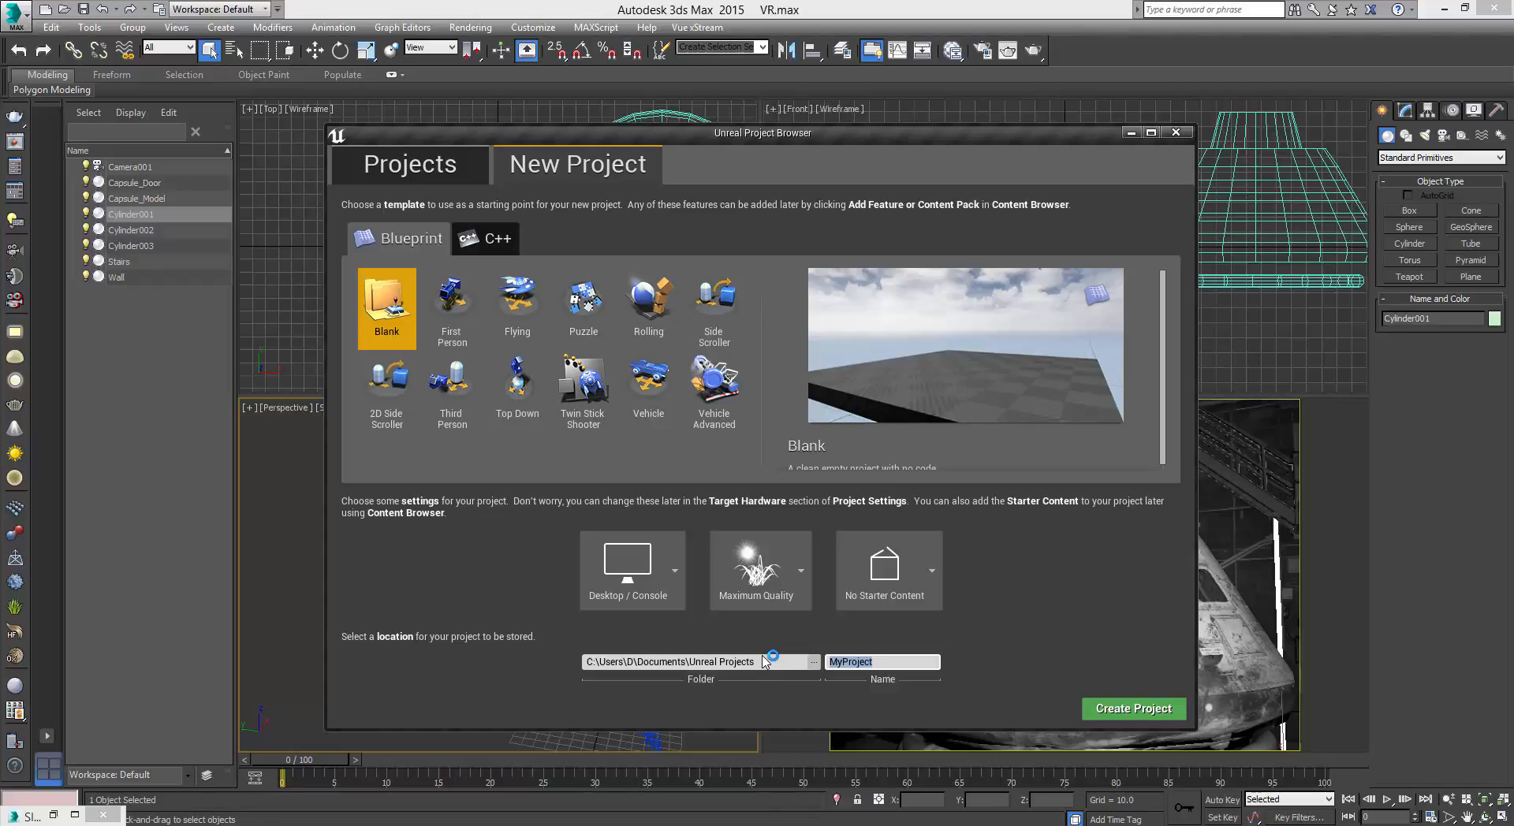
type("VR_STAGE")
left_click(1133, 707)
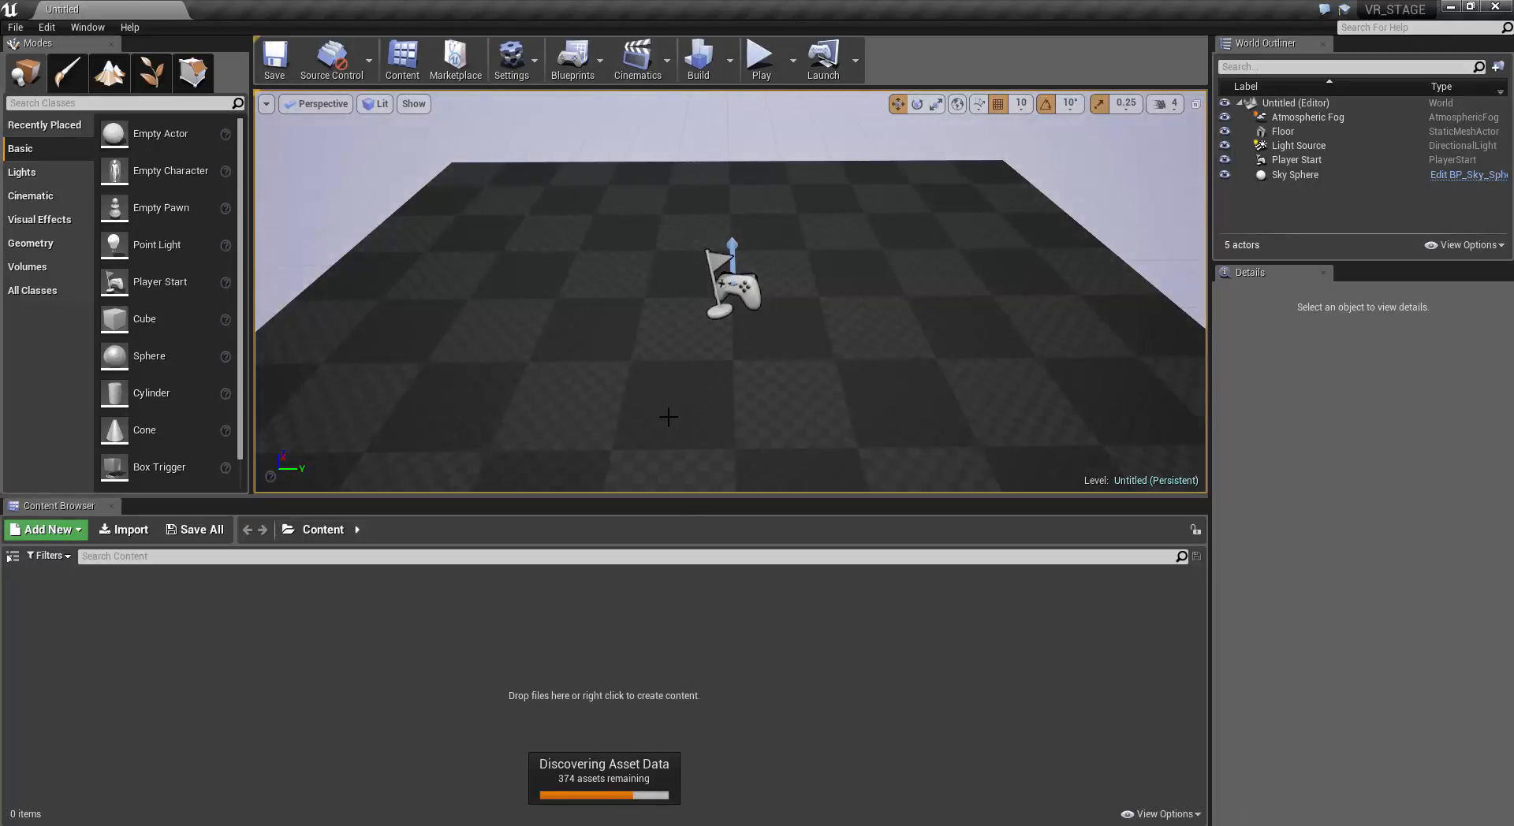
scroll(668, 417, "down", 10)
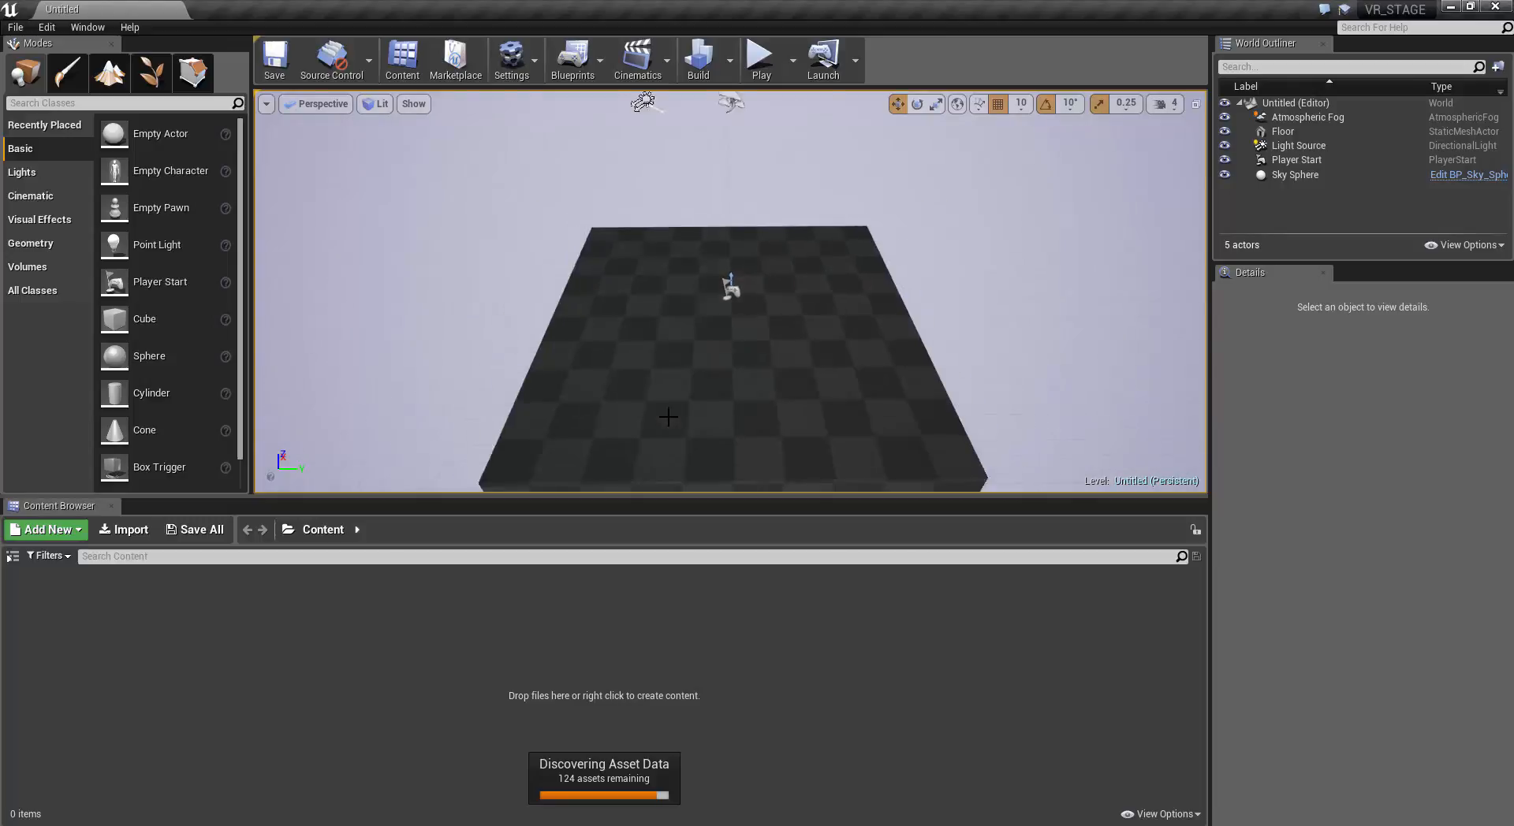
scroll(668, 417, "up", 4)
scroll(668, 417, "down", 4)
scroll(667, 417, "up", 2)
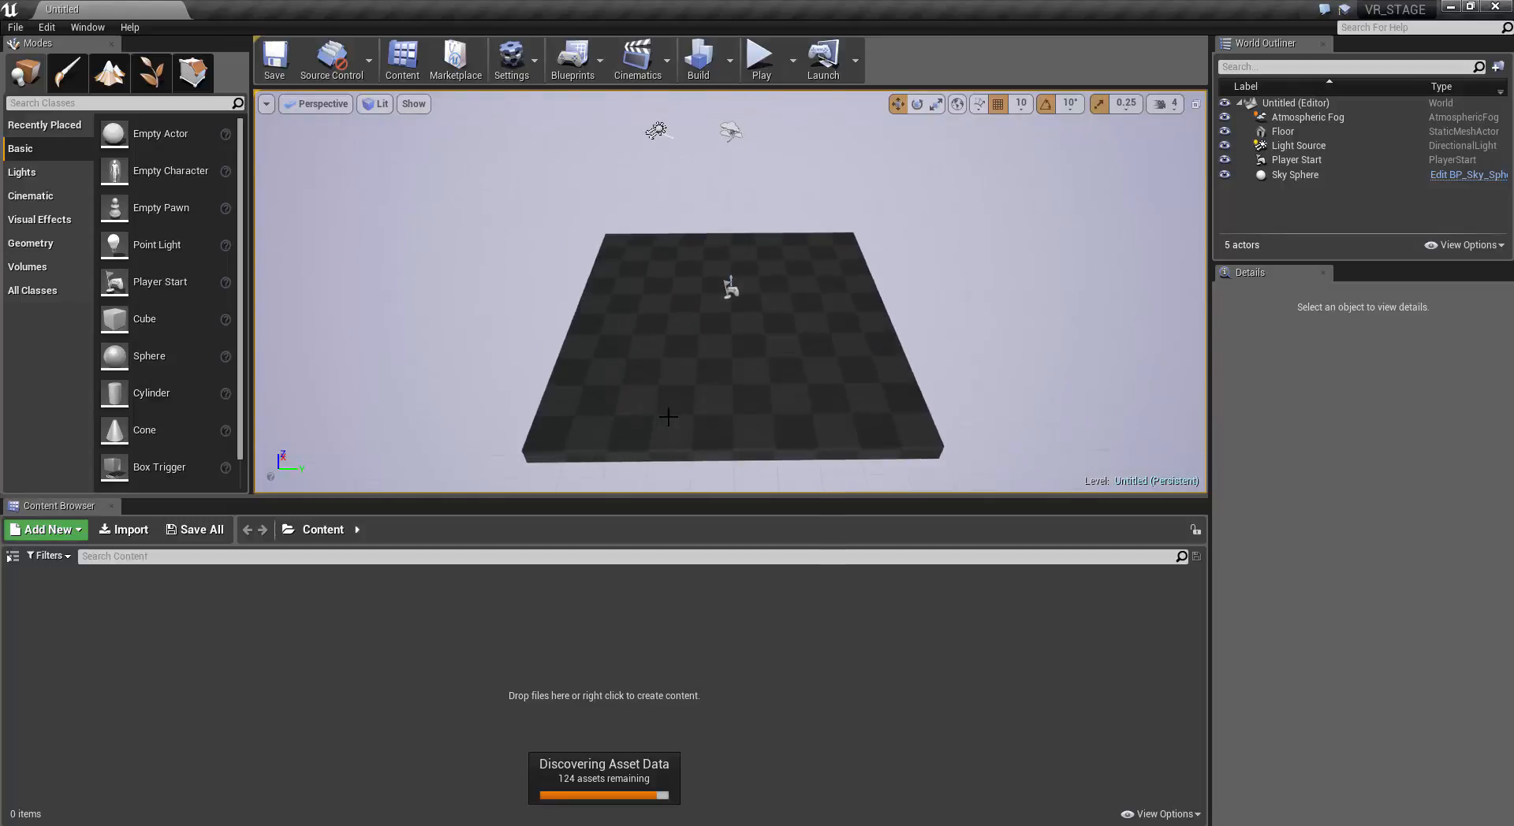
scroll(667, 417, "down", 1)
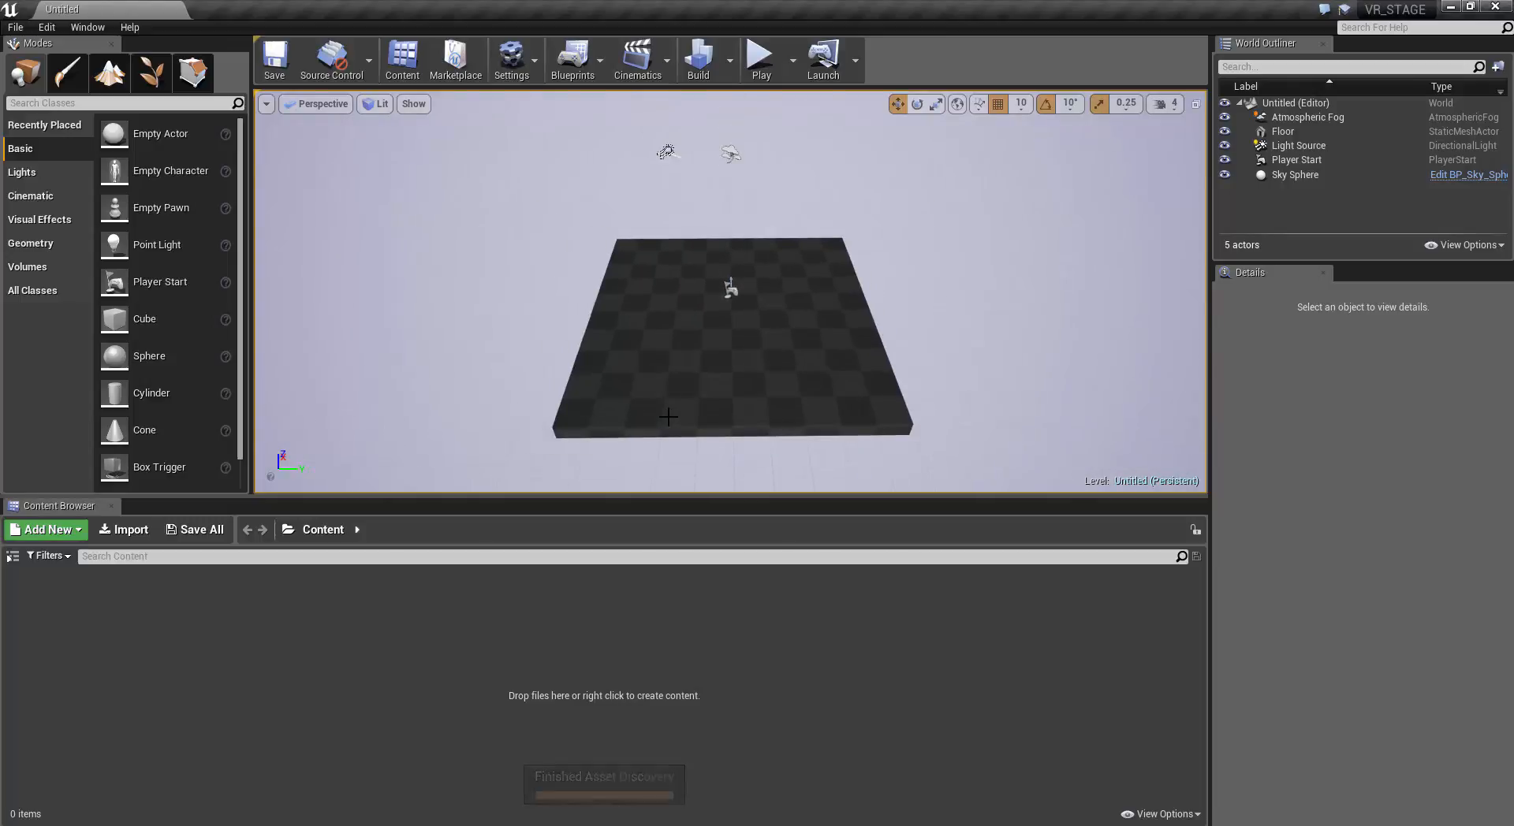
left_click_drag(703, 413, 883, 351, "alt")
scroll(702, 413, "down", 3)
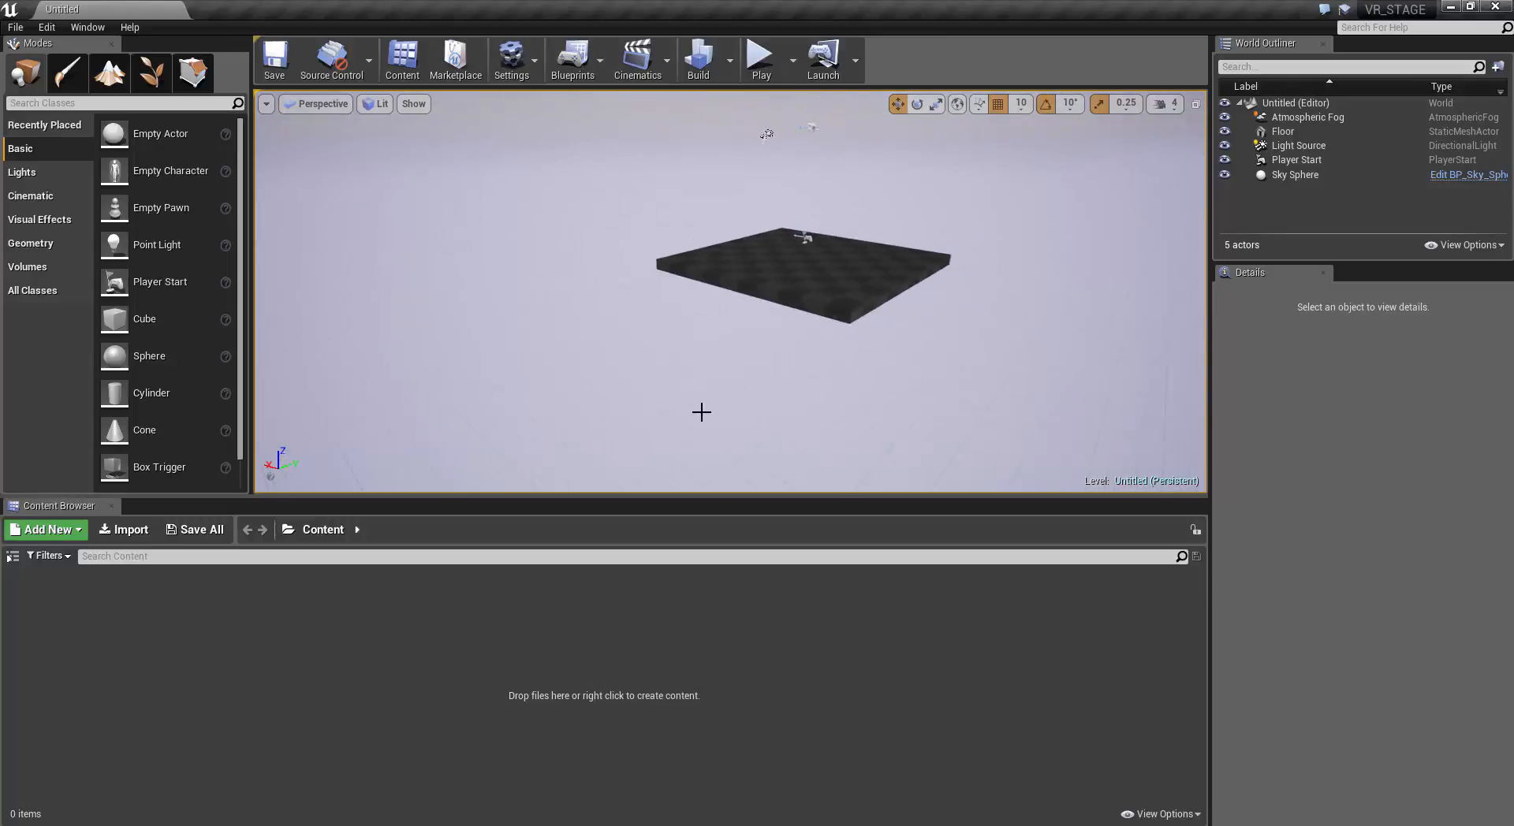
left_click_drag(802, 287, 759, 333, "alt")
right_click_drag(829, 301, 925, 300, "alt")
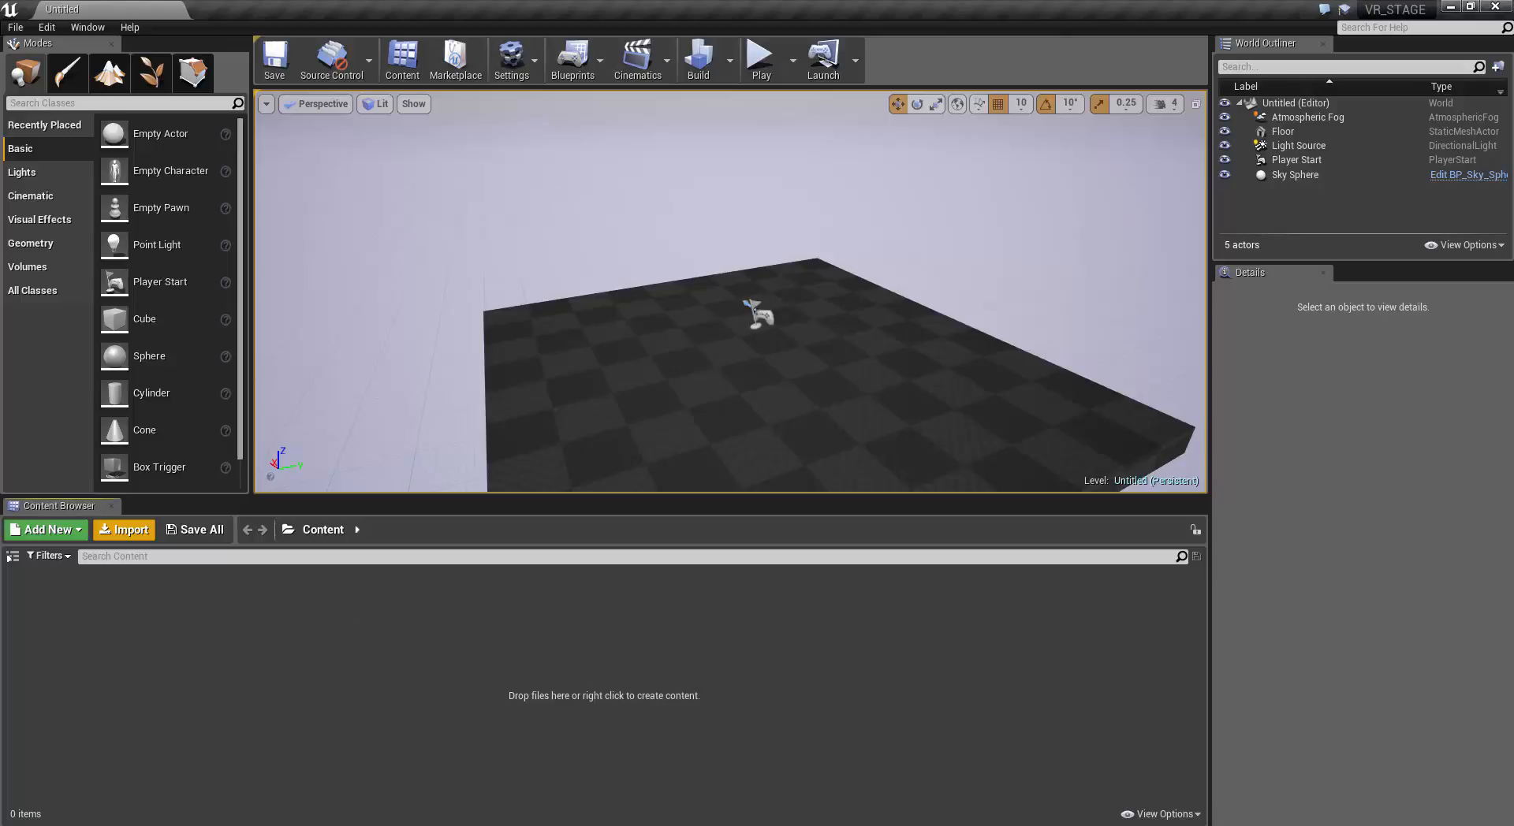
Step: Import VR_Stage.FBX from the 3dsMax export folder in Documents as a non-skeletal mesh without materials, then close the message log
mouse_move(1258, 825)
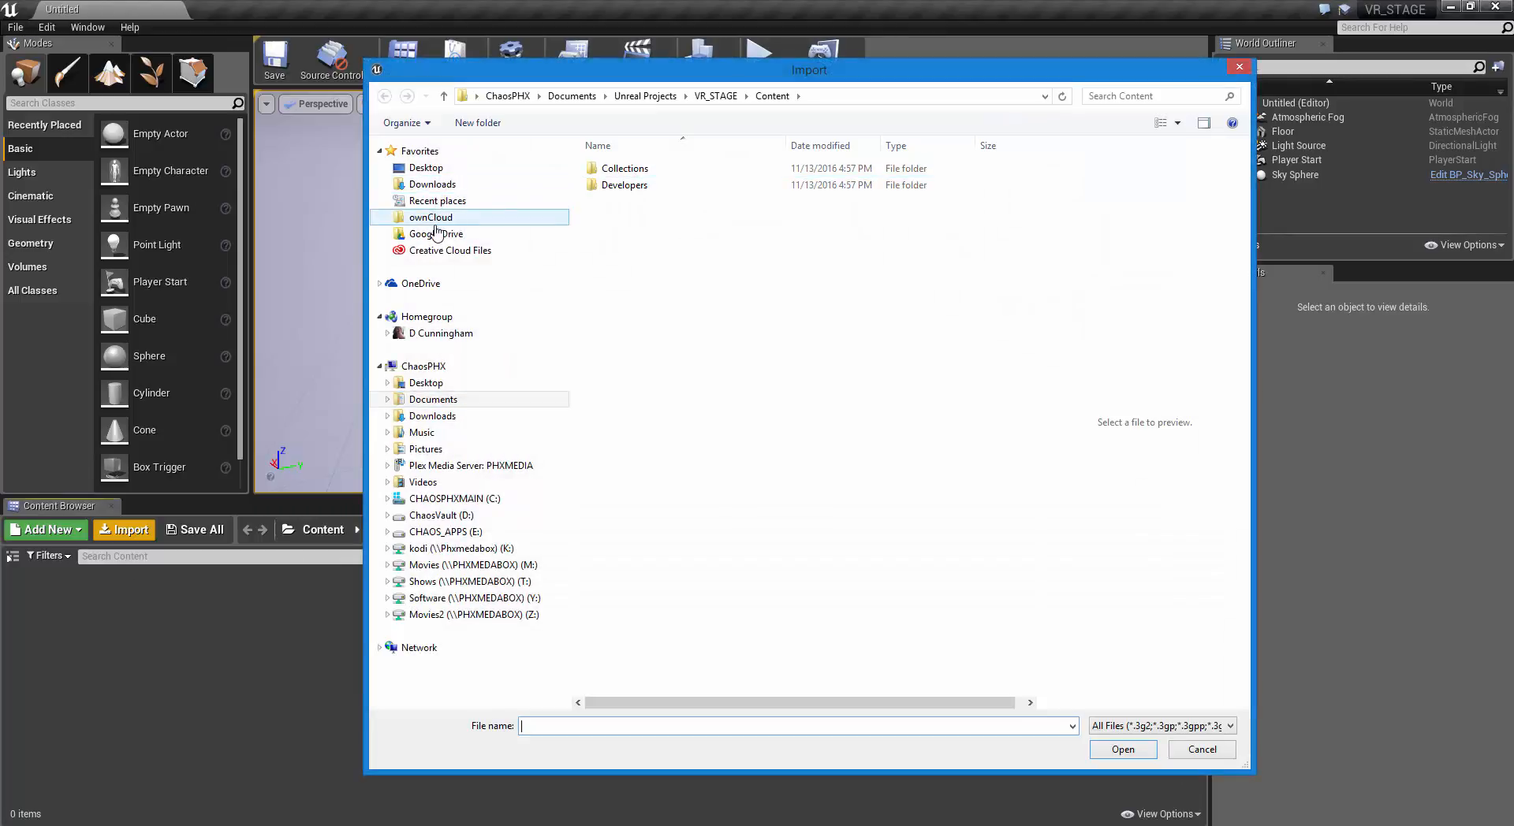
left_click(381, 402)
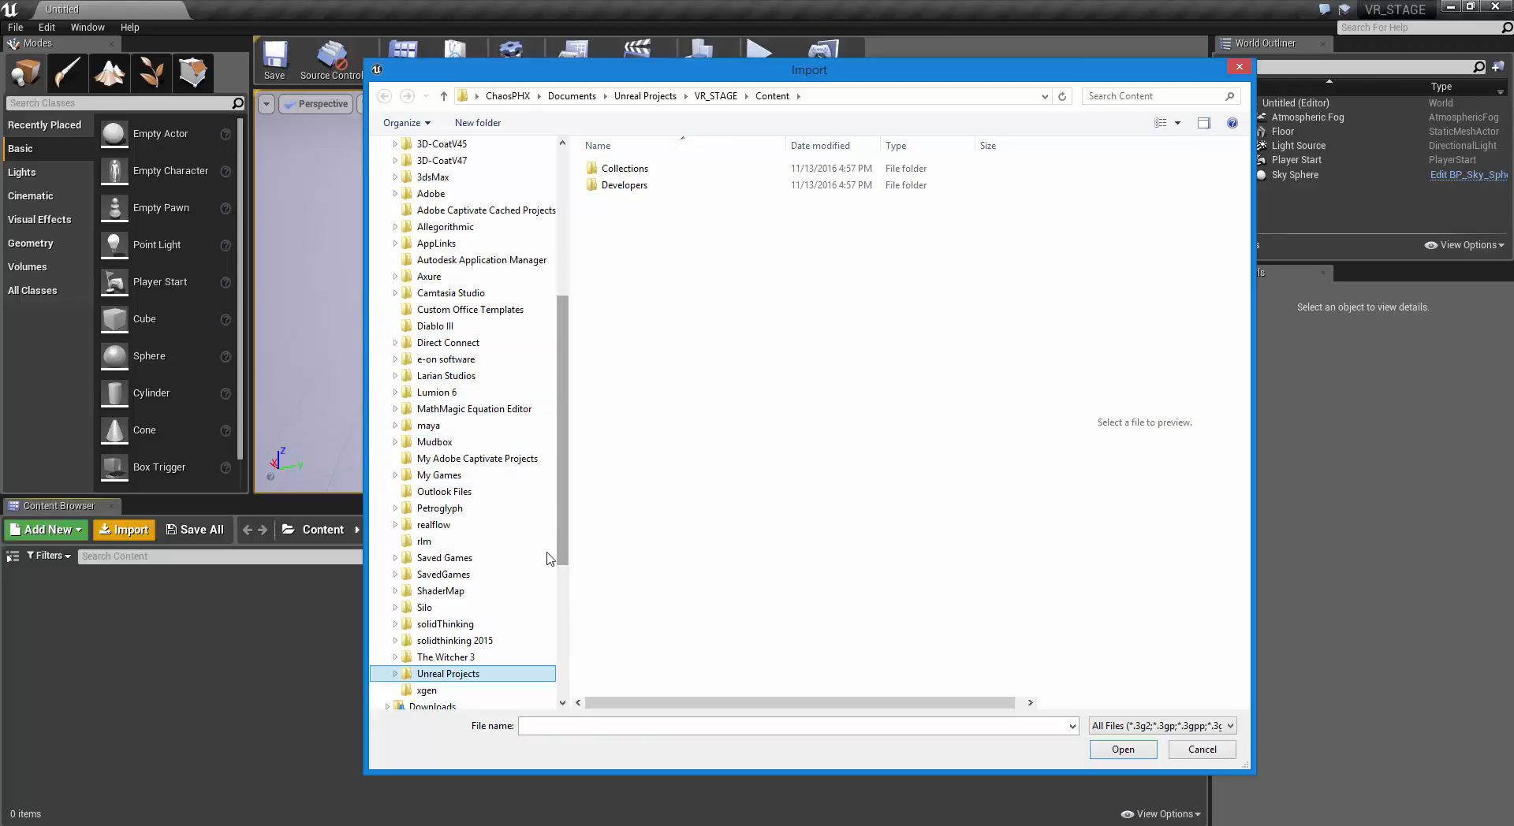
left_click(449, 674)
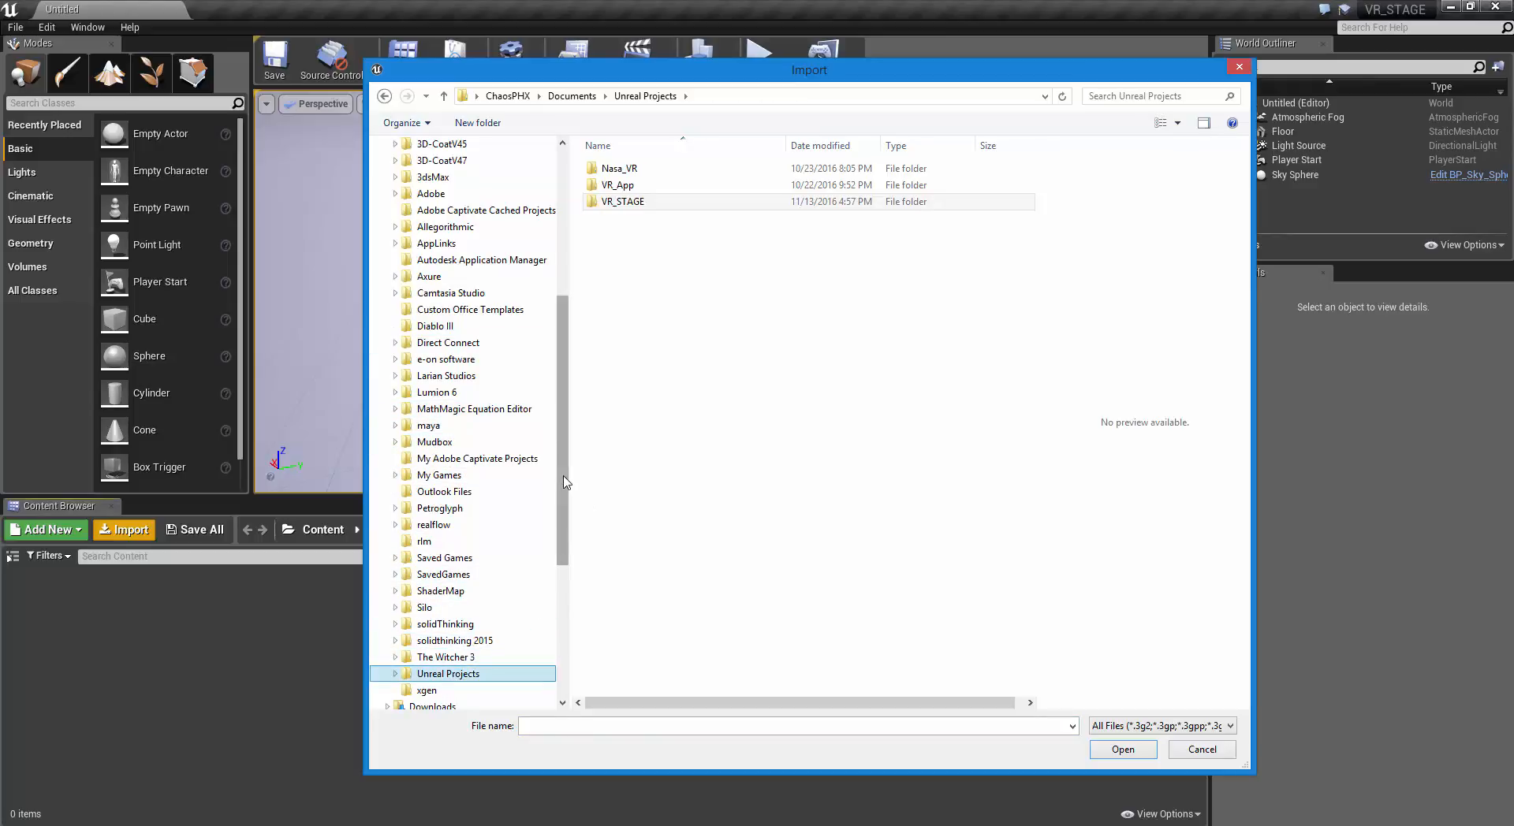
left_click(395, 180)
left_click(426, 263)
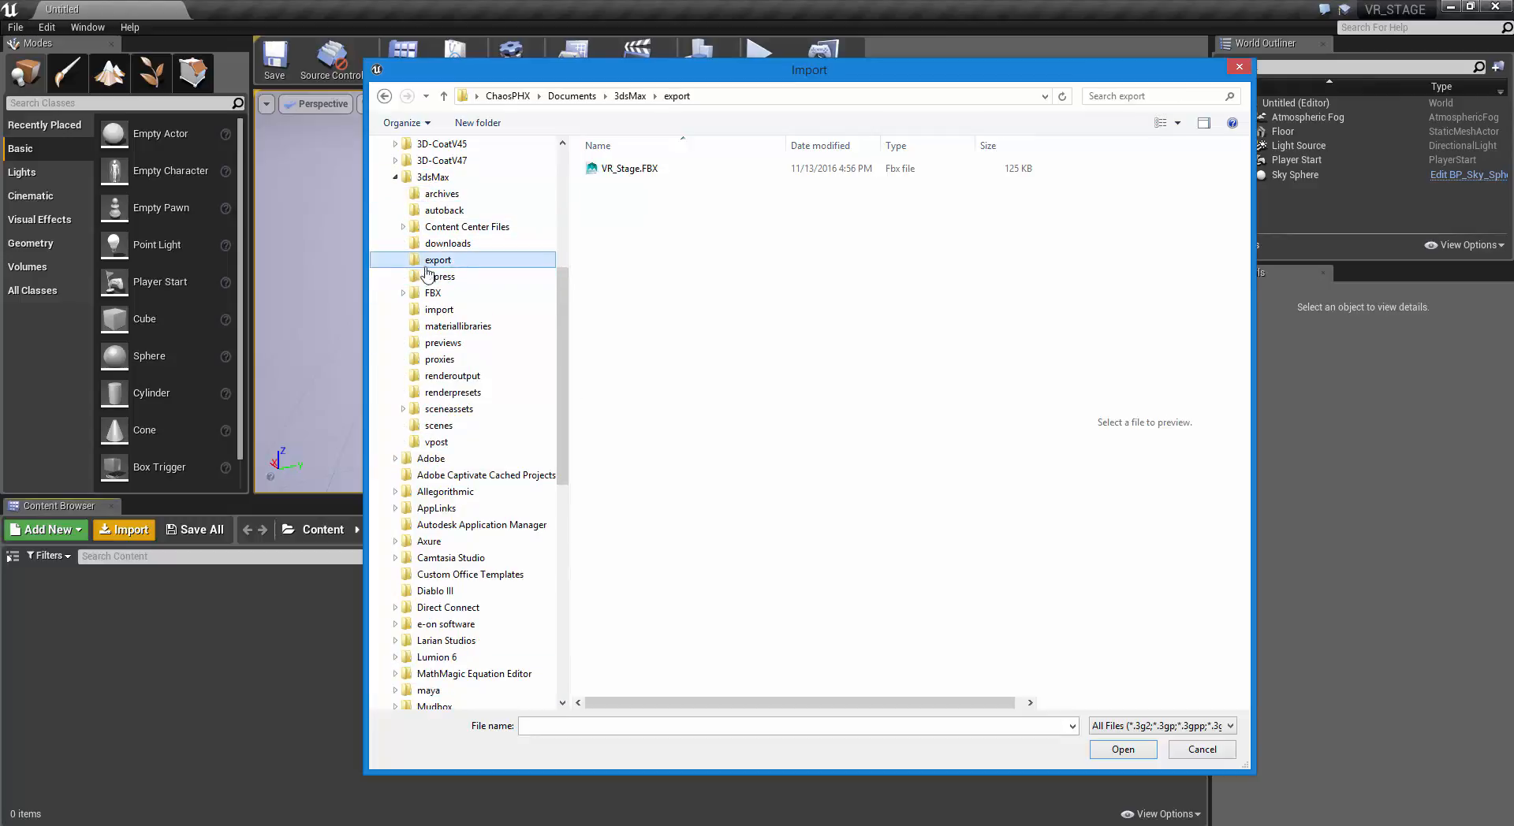
left_click(627, 168)
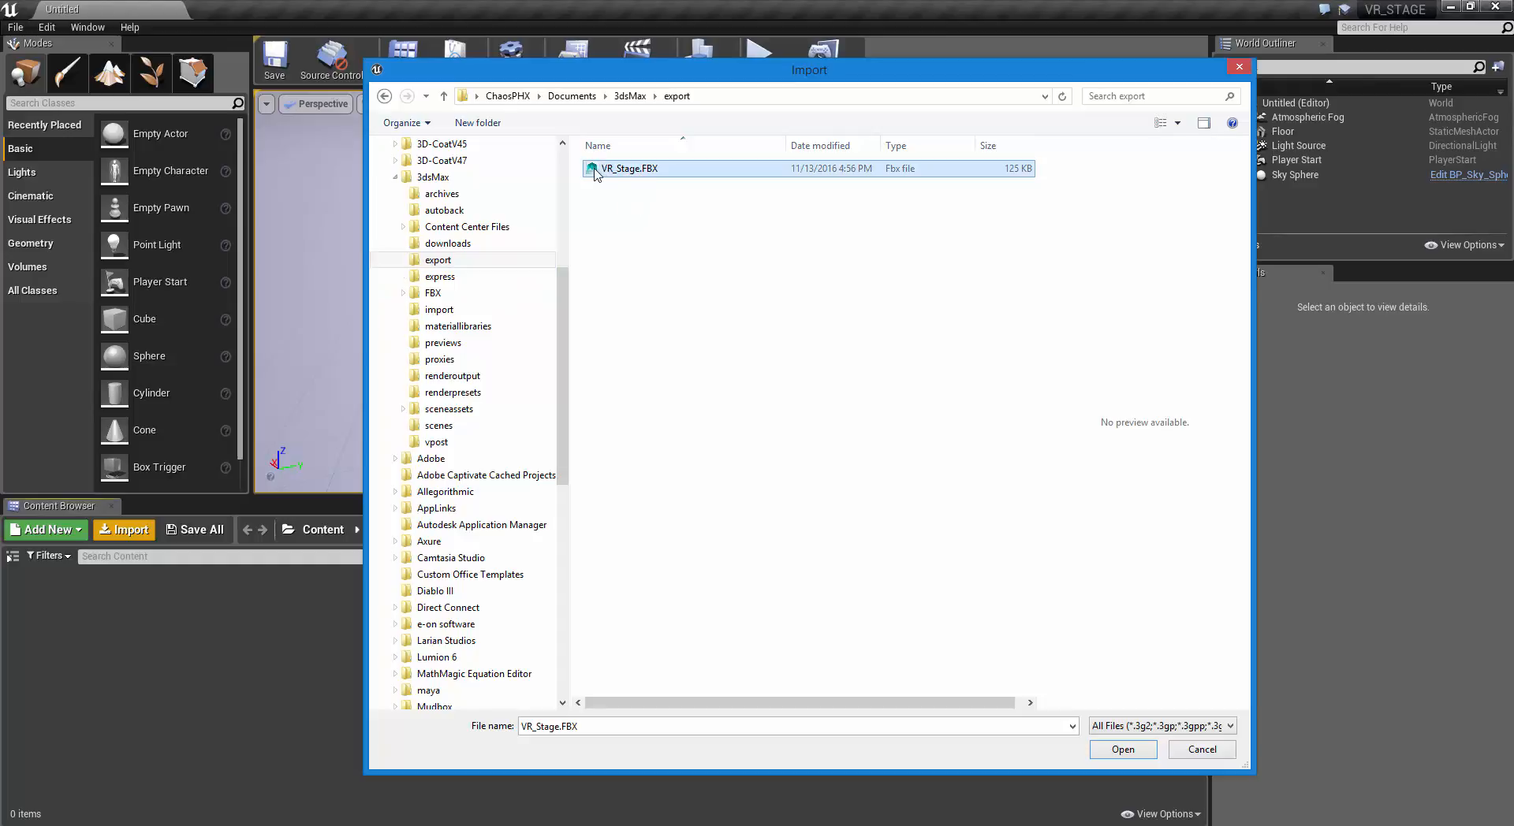
left_click(1122, 751)
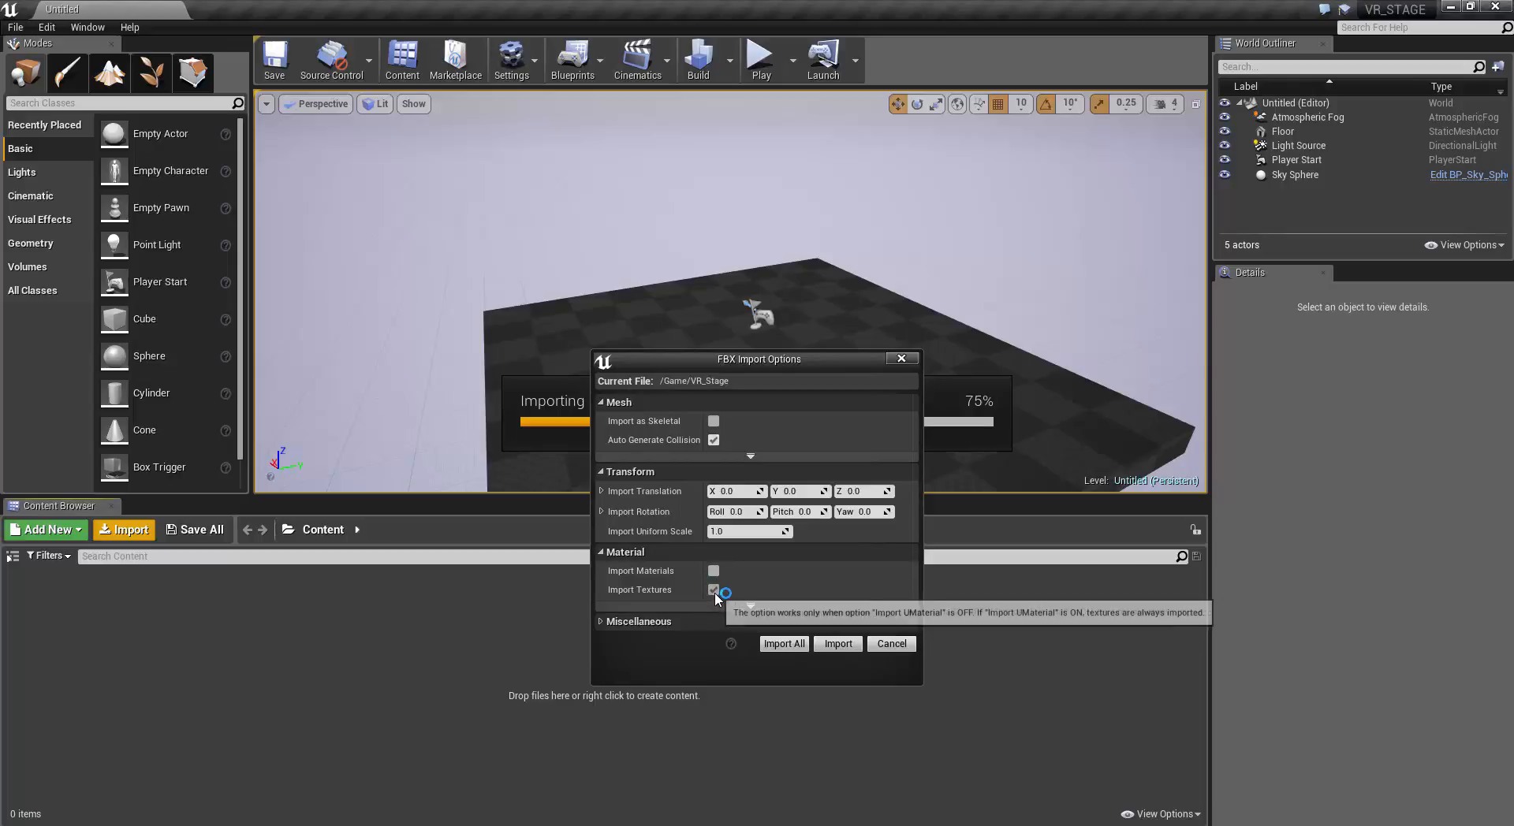
left_click(838, 644)
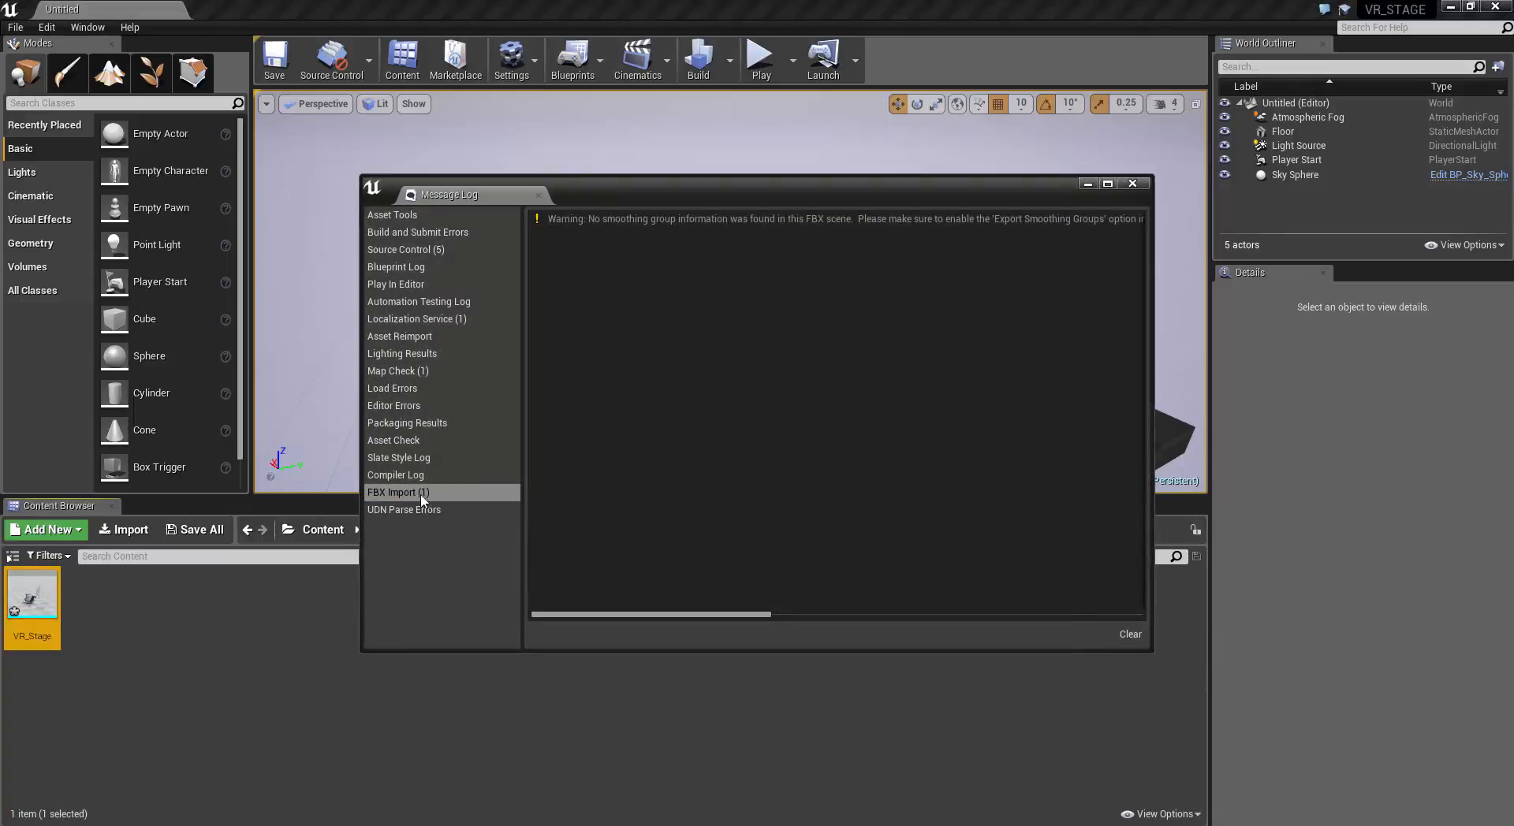
left_click(1133, 185)
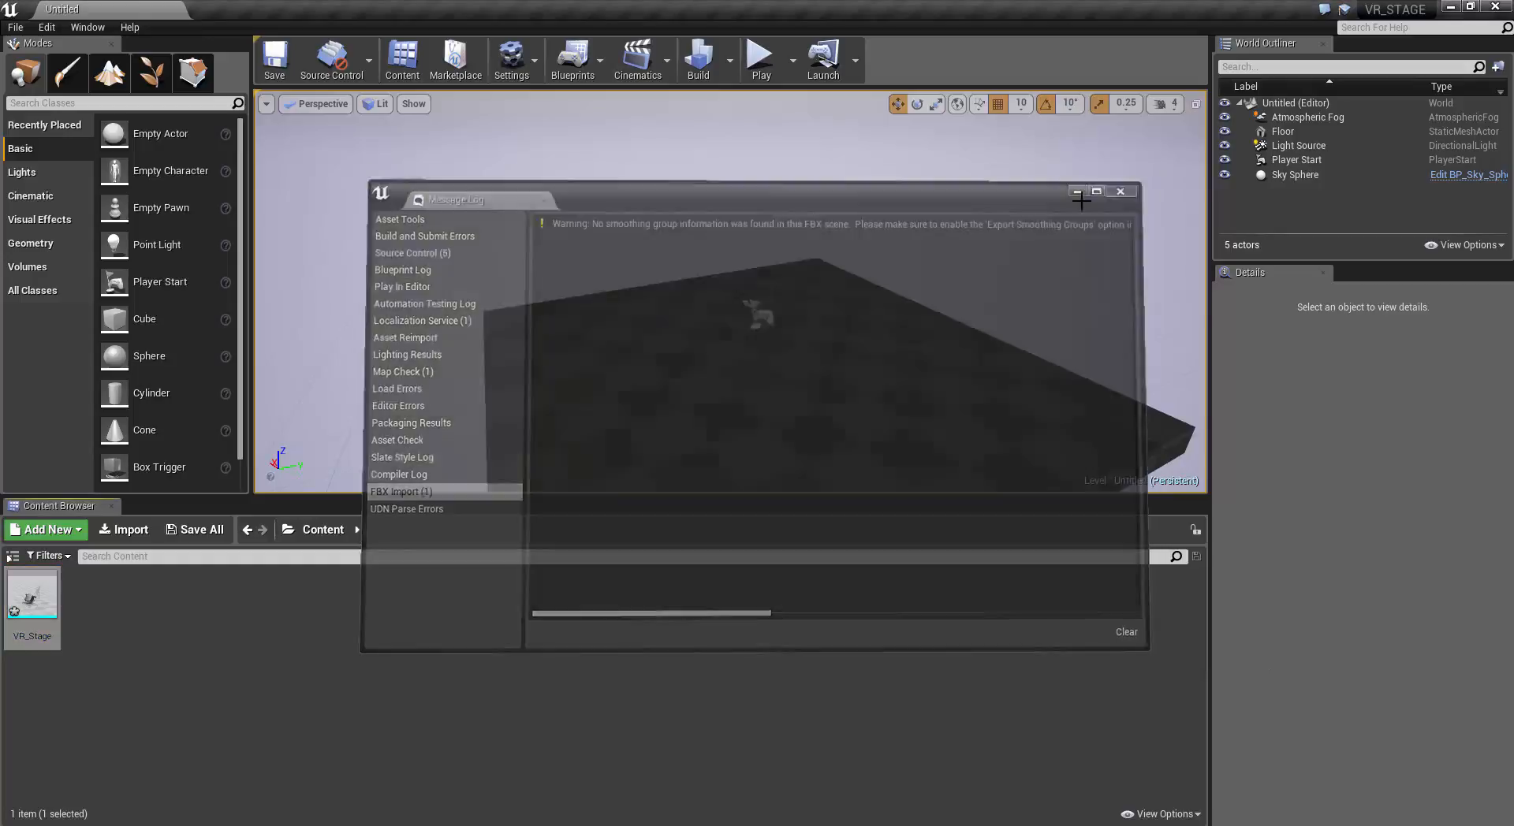
Step: Place the VR_Stage mesh on the floor in the level and raise it to a Z location of 70 cm
mouse_move(31, 598)
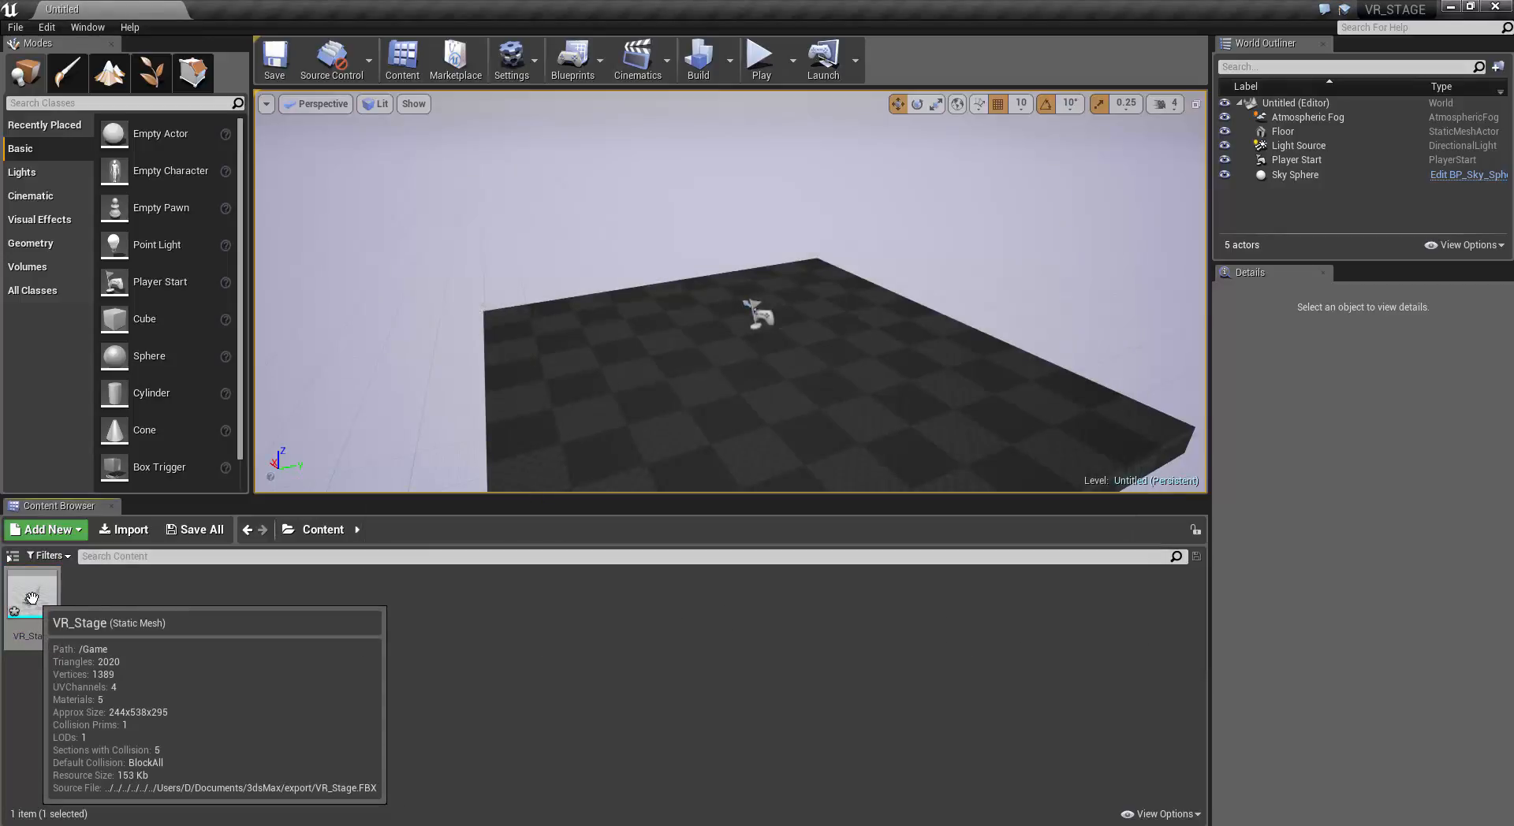
left_click_drag(31, 598, 723, 430)
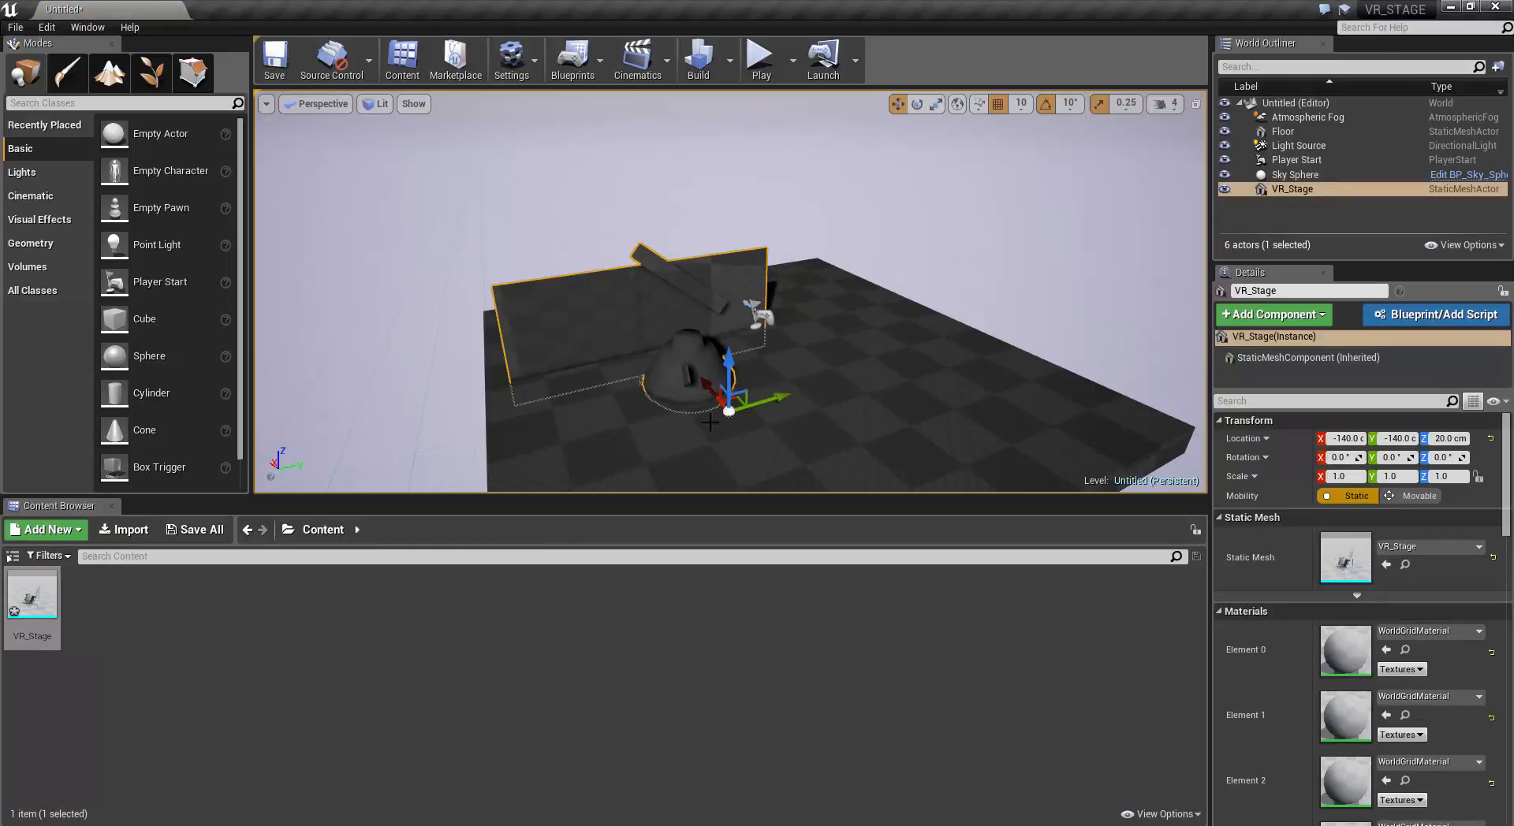
left_click_drag(729, 362, 722, 336)
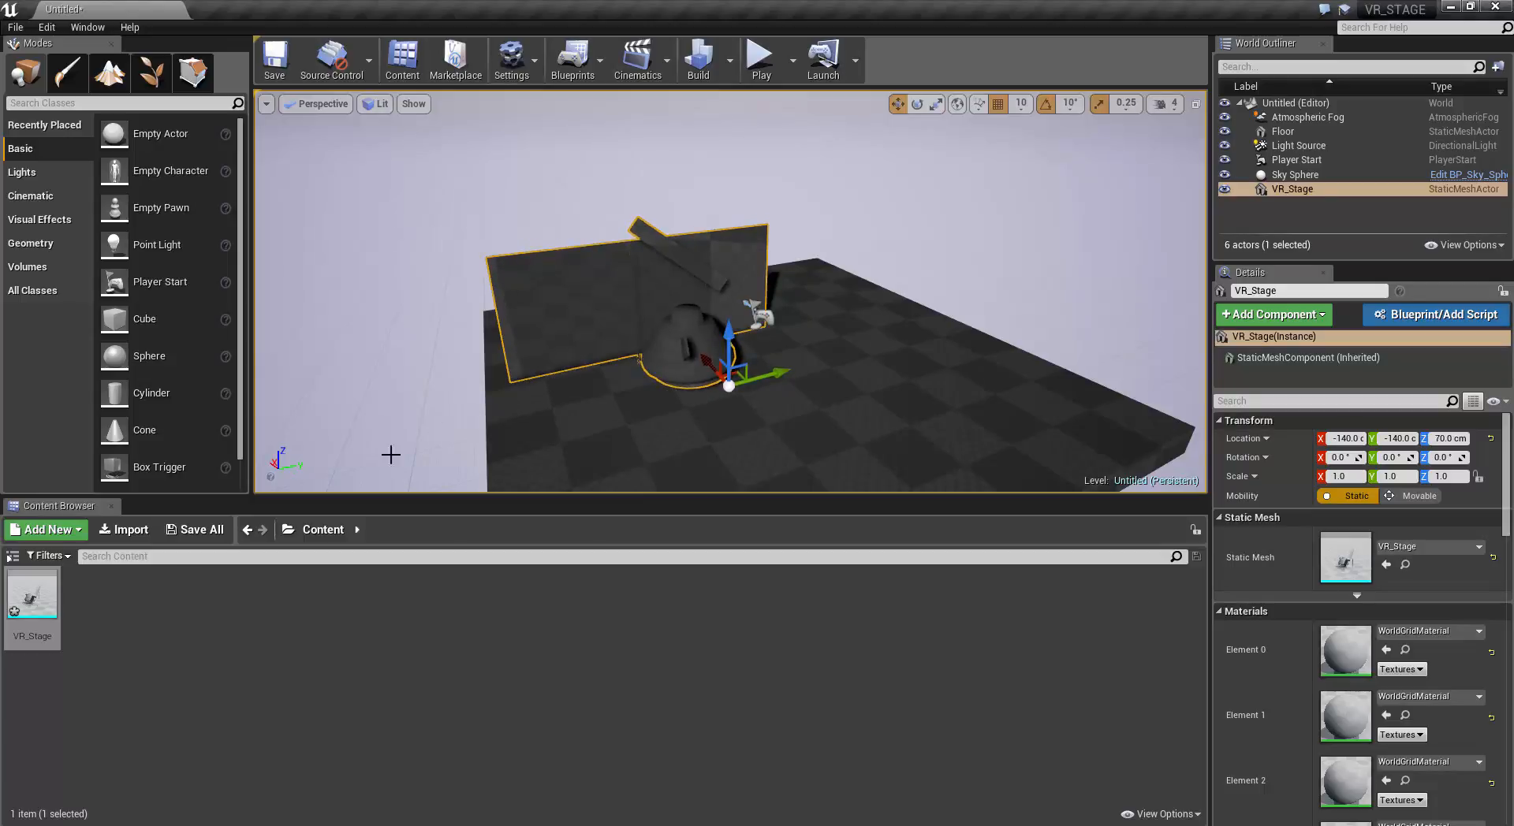
Step: Open the VR_Stage asset in the static mesh editor
left_click(37, 600)
double_click(38, 601)
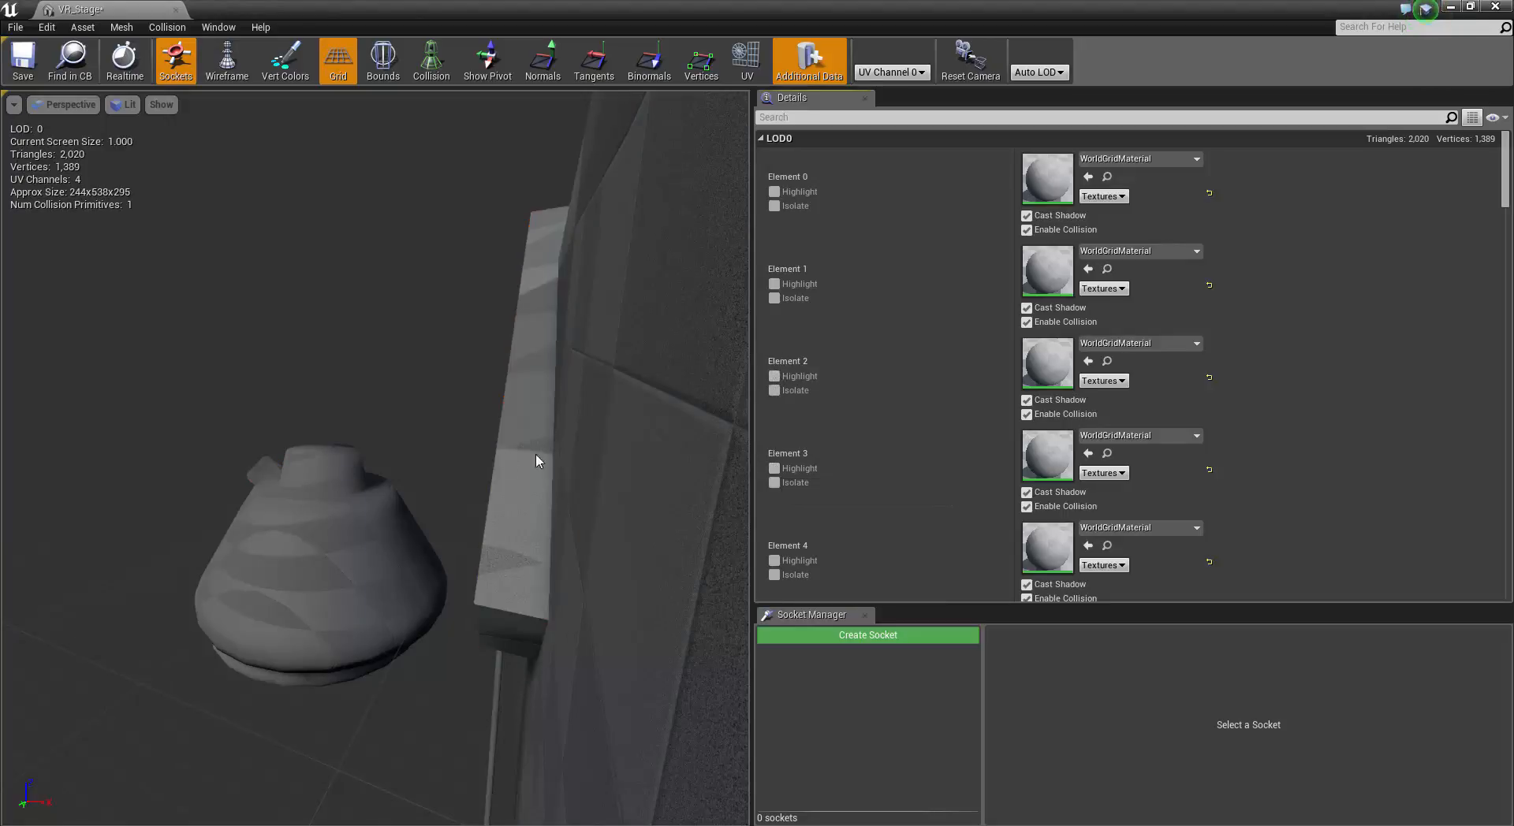
right_click_drag(536, 455, 601, 368)
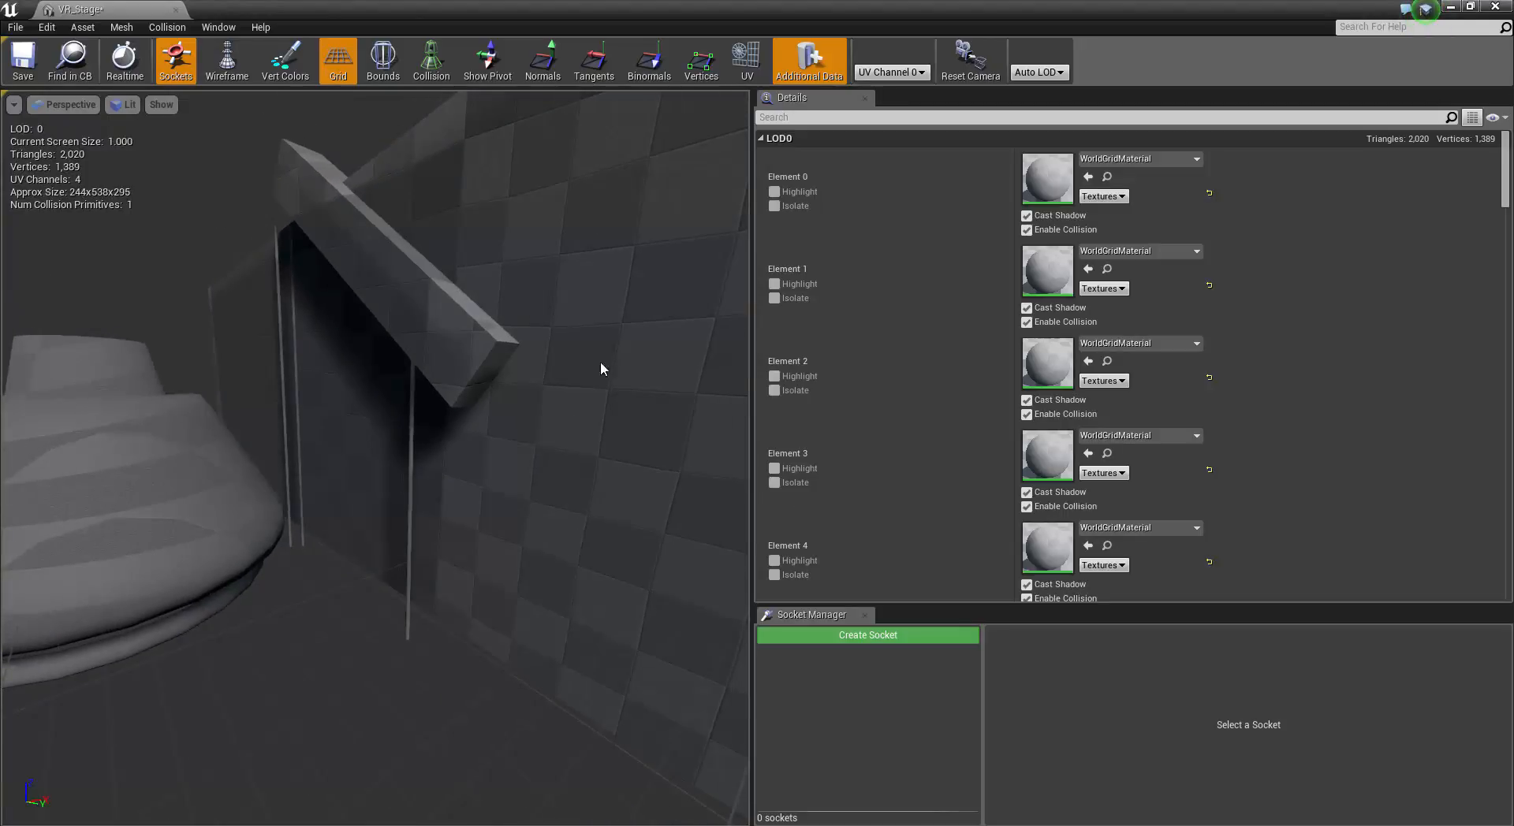
Step: Highlight material Elements 2, 1, 3 and 4 one at a time to identify their mesh sections, clearing each highlight again
left_click(774, 379)
left_click(774, 380)
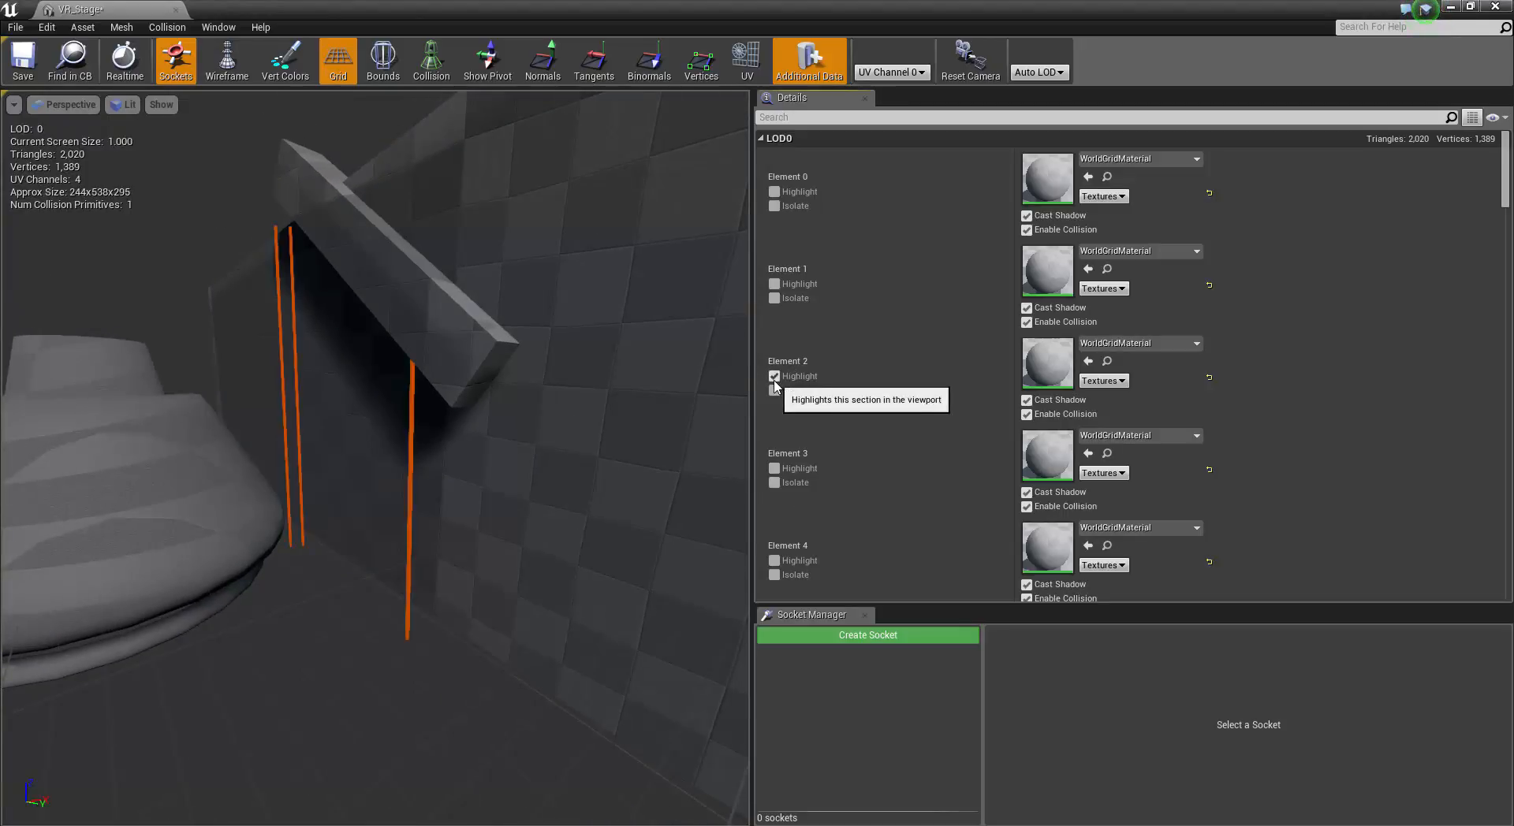
left_click(774, 378)
left_click(774, 284)
left_click(774, 283)
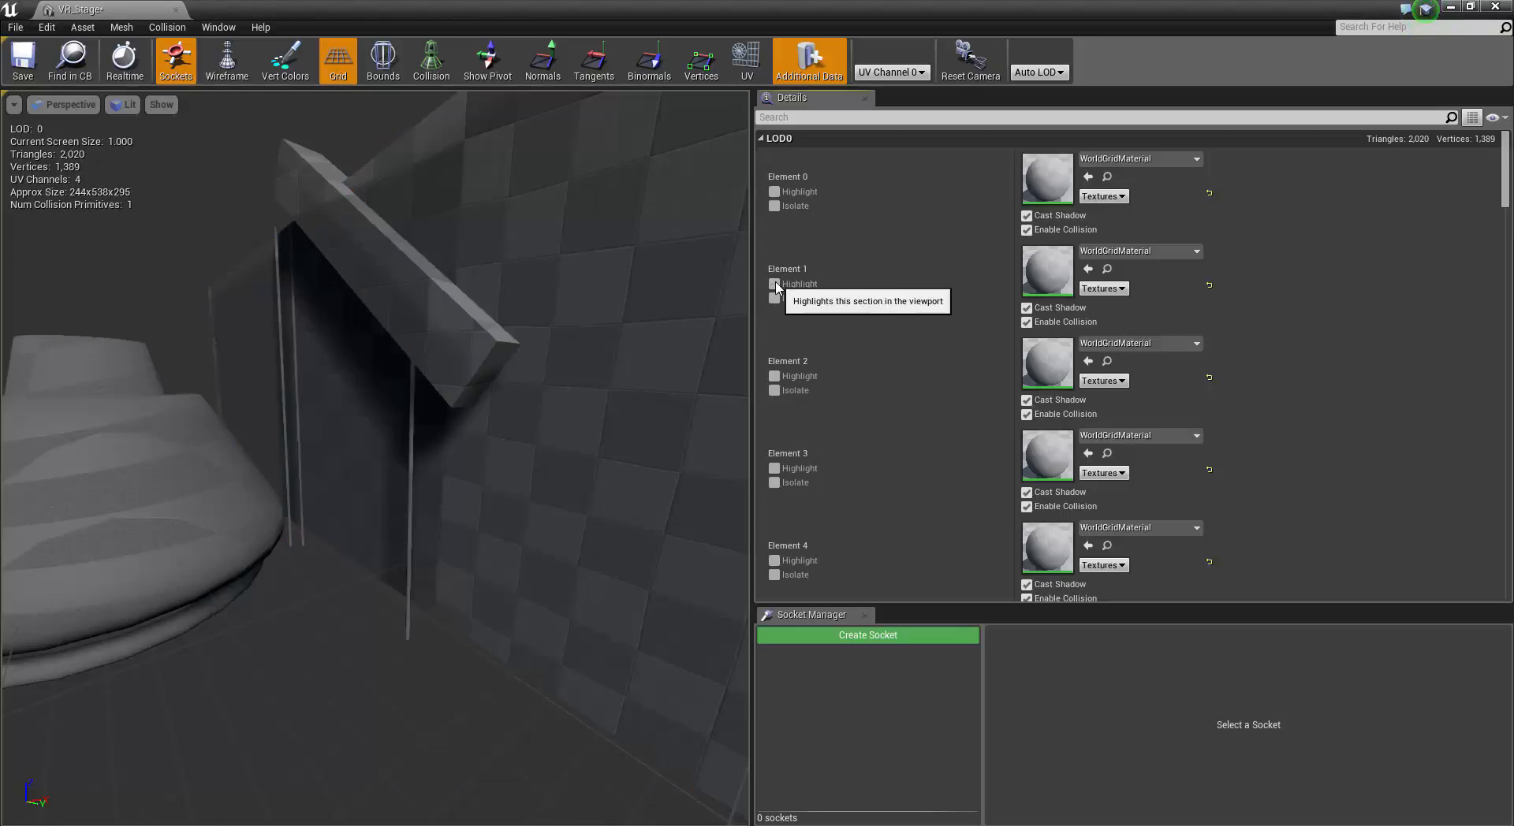
left_click(774, 468)
left_click(774, 469)
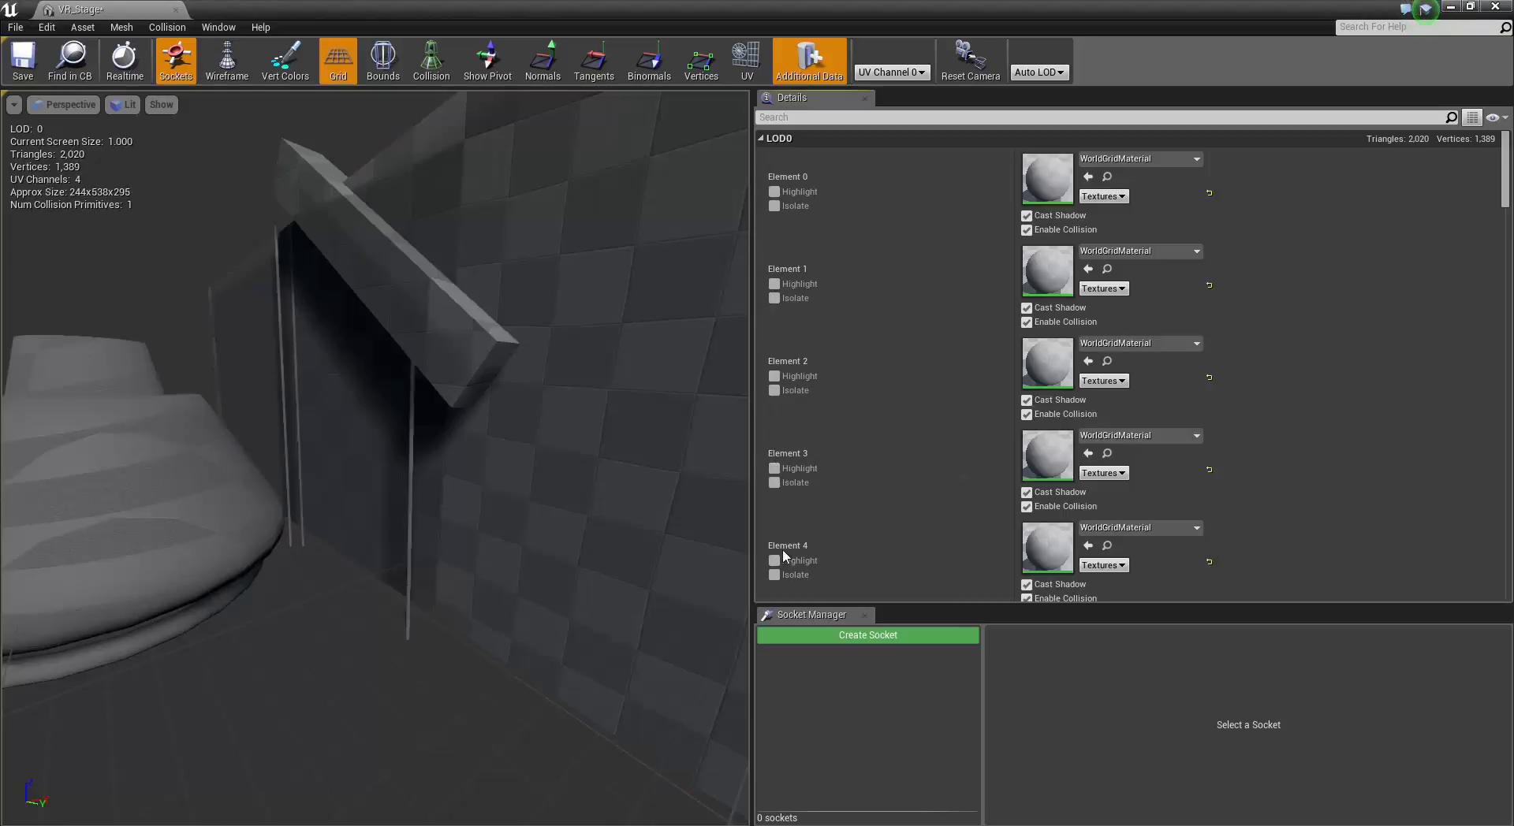
left_click(774, 561)
left_click(775, 560)
scroll(808, 524, "down", 5)
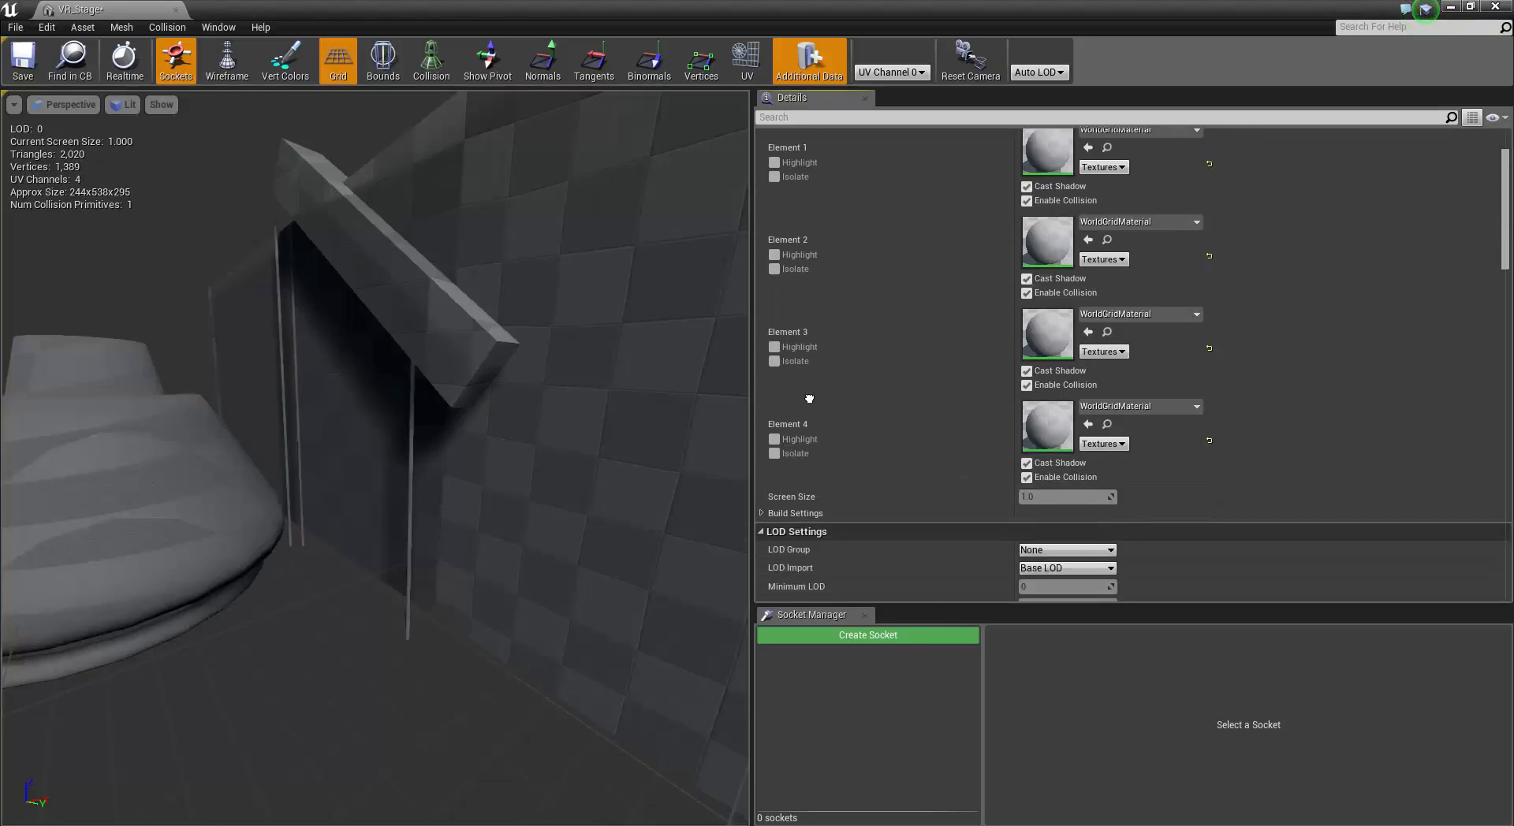
scroll(809, 523, "up", 5)
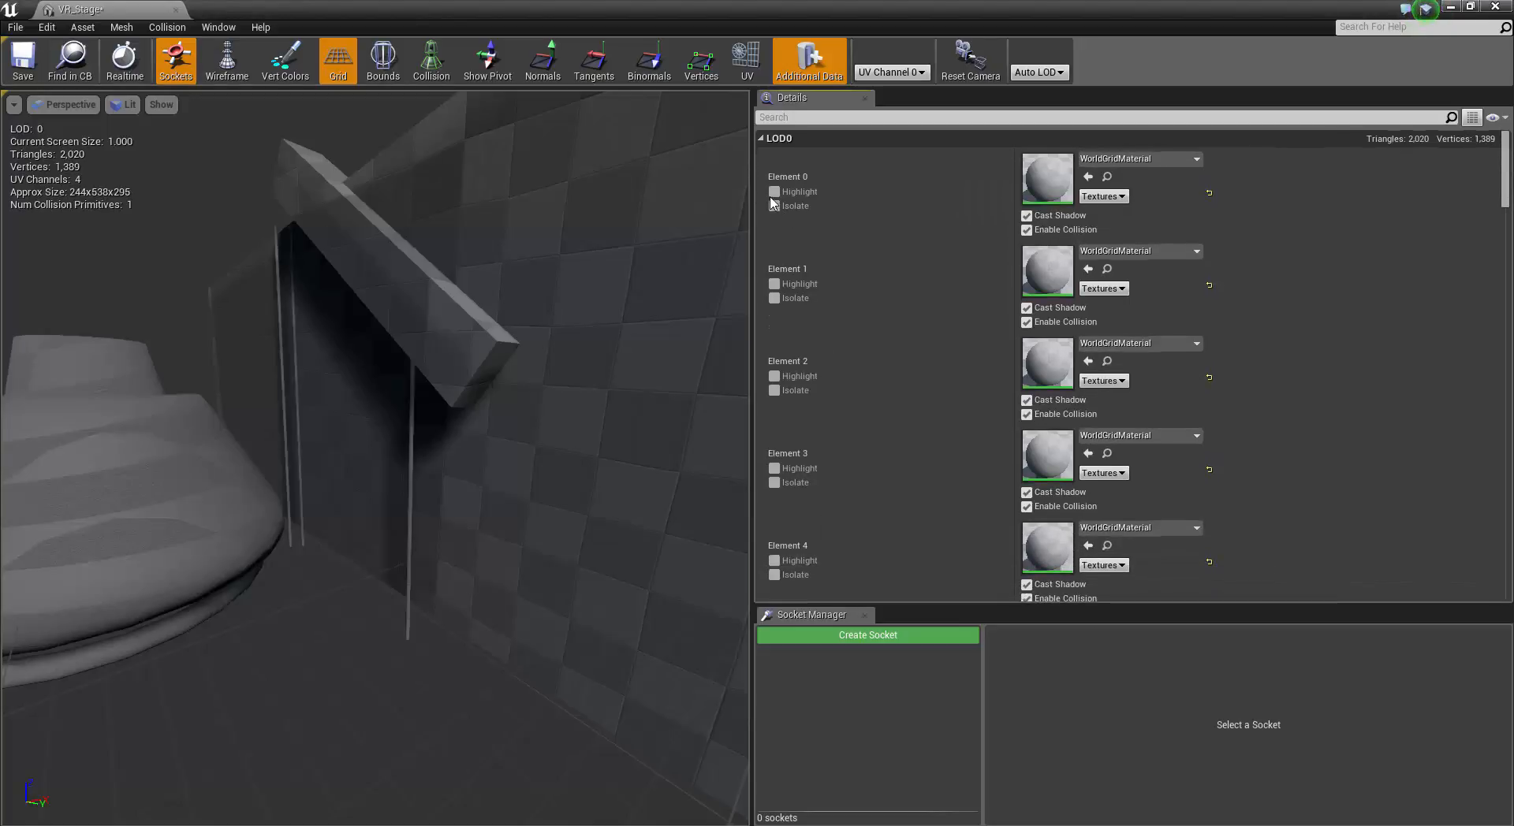
Step: Turn on the highlight for material Element 0 and bring its section of the mesh into view
left_click(774, 192)
right_click_drag(583, 345, 322, 526)
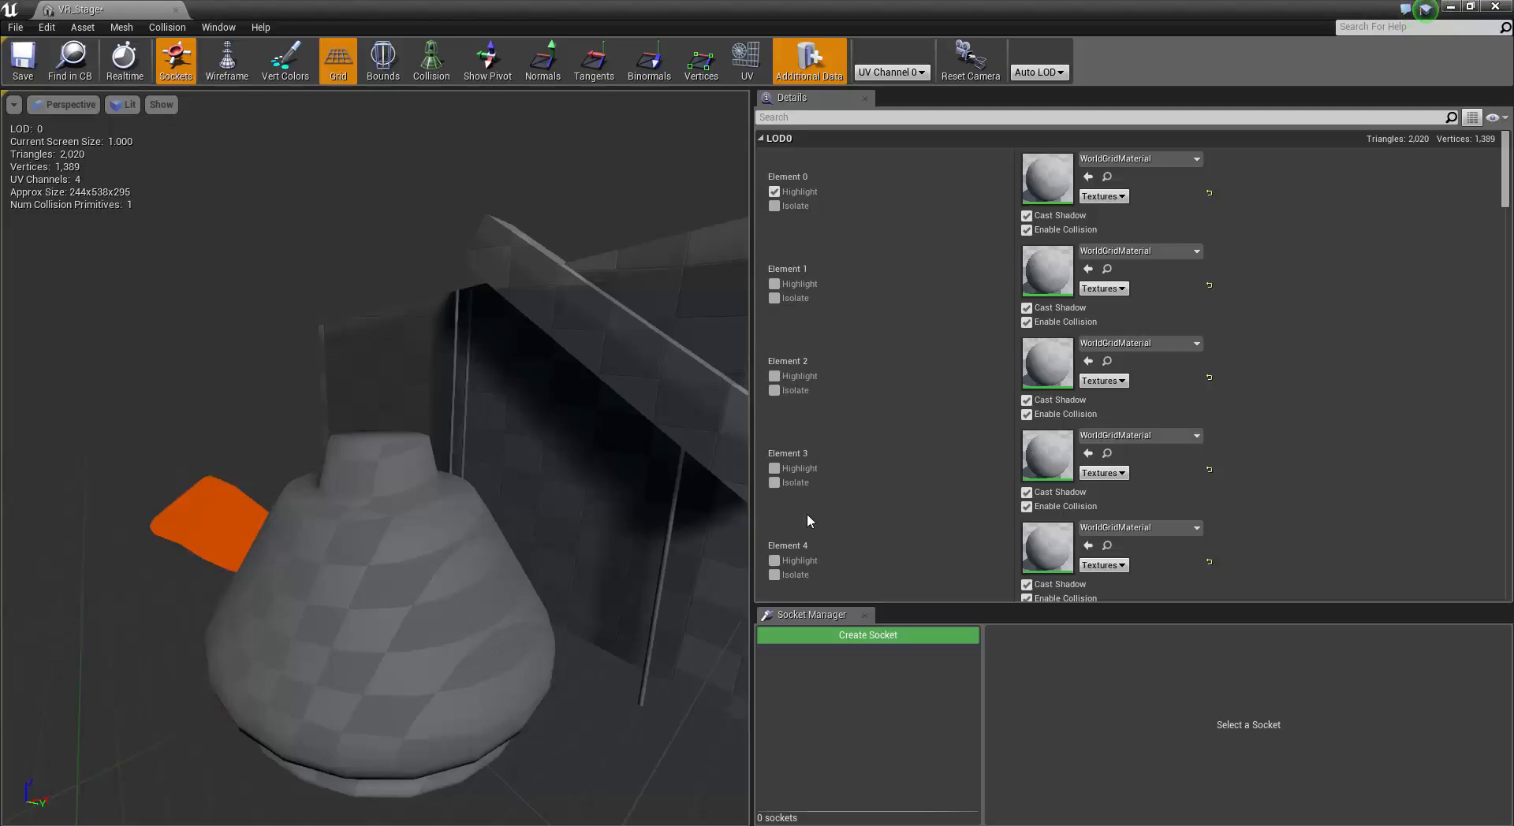
right_click_drag(1294, 471, 1296, 555)
Step: Examine the capsule and the highlighted Element 0 section from several angles, along with the mesh's material element list
right_click_drag(406, 533, 502, 482)
key("a")
key("a")
key("s")
key("d")
key("a")
key("w")
key("d")
key("a")
key("s")
key("w")
key("e")
key("q")
key("q")
key("e")
key("q")
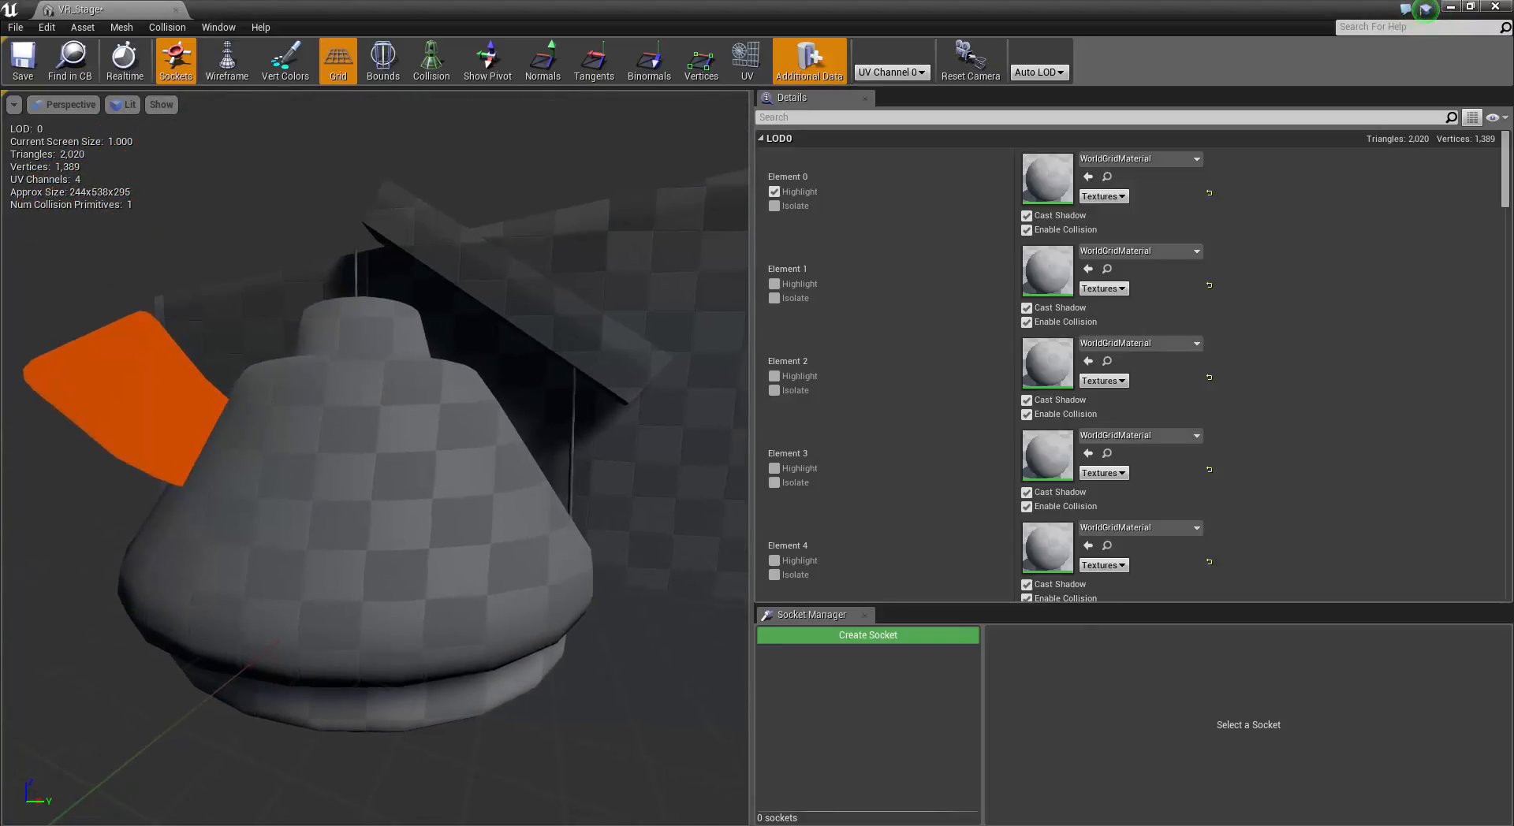
scroll(414, 526, "down", 5)
middle_click_drag(413, 527, 396, 487)
mouse_move(396, 487)
right_mouse_down()
mouse_move(394, 505)
mouse_move(383, 493)
mouse_move(419, 503)
mouse_move(381, 491)
right_mouse_up()
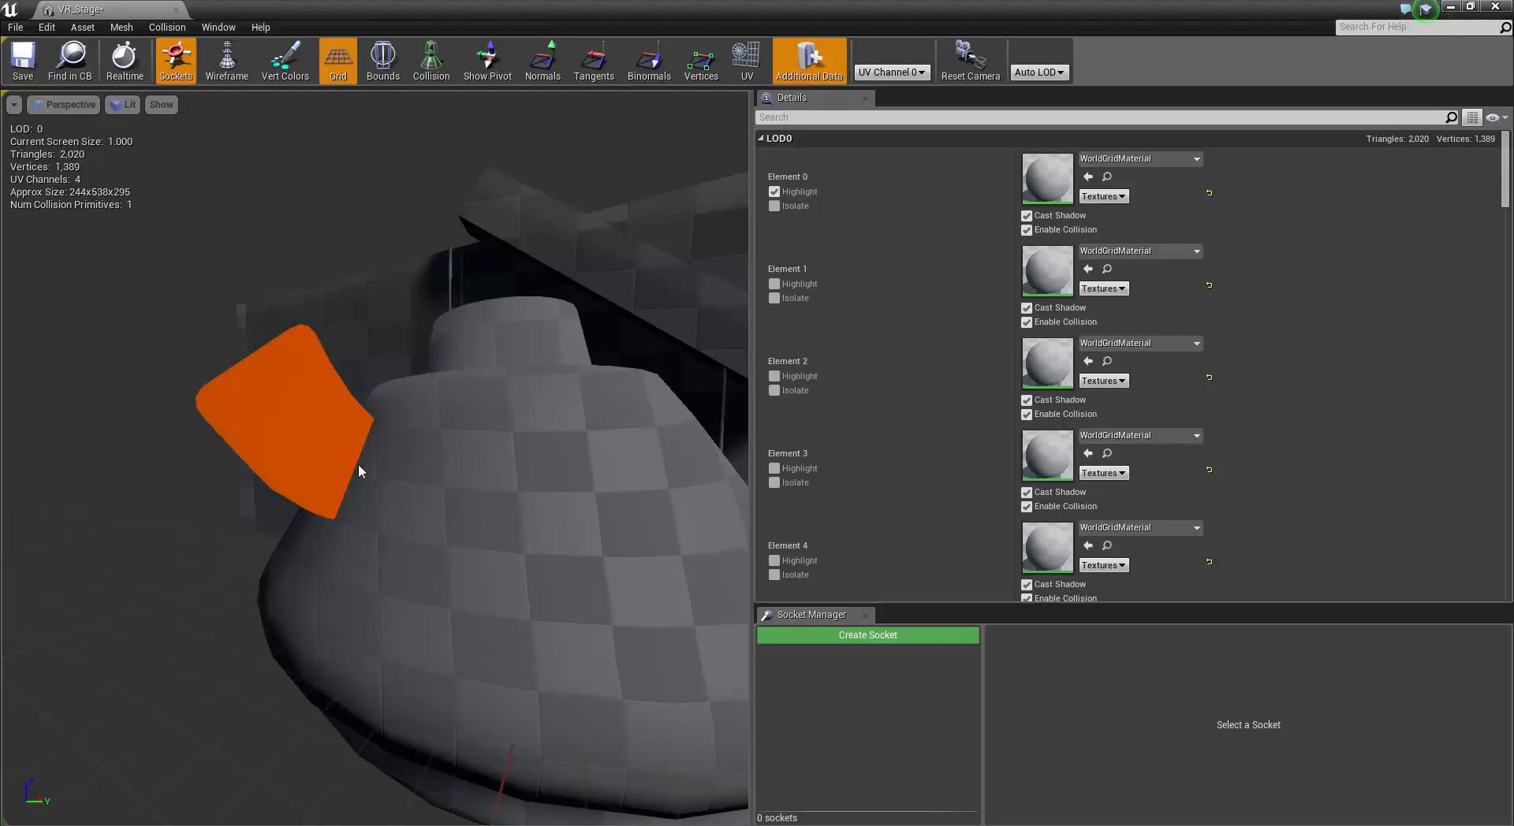
right_click_drag(523, 470, 634, 472)
key("s")
key("w")
key("e")
key("a")
key("s")
key("w")
key("s")
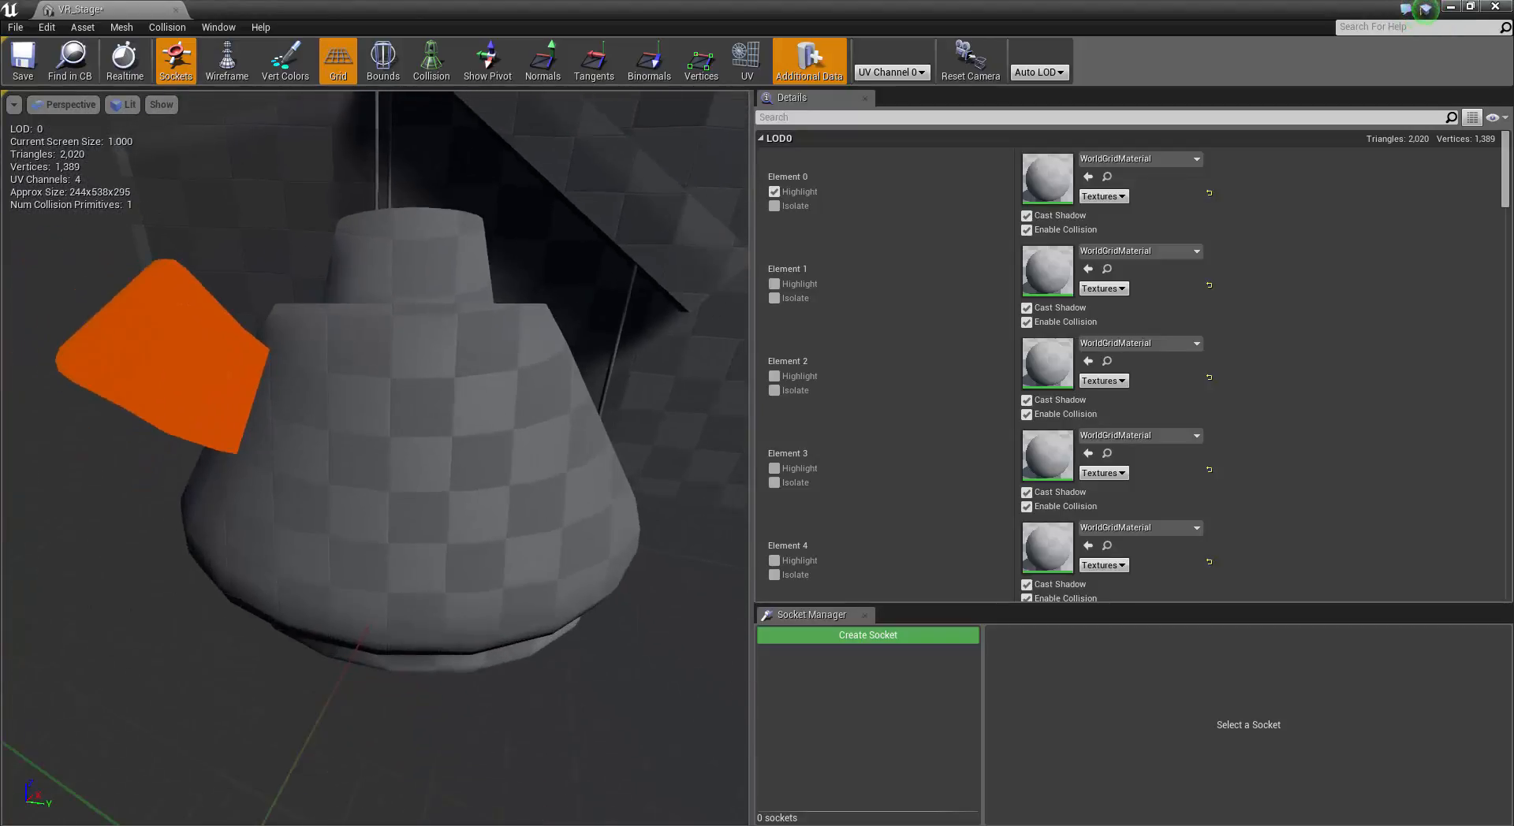
key("q")
right_click_drag(532, 479, 549, 422)
key("w")
key("s")
key("s")
key("w")
right_click_drag(703, 518, 703, 518)
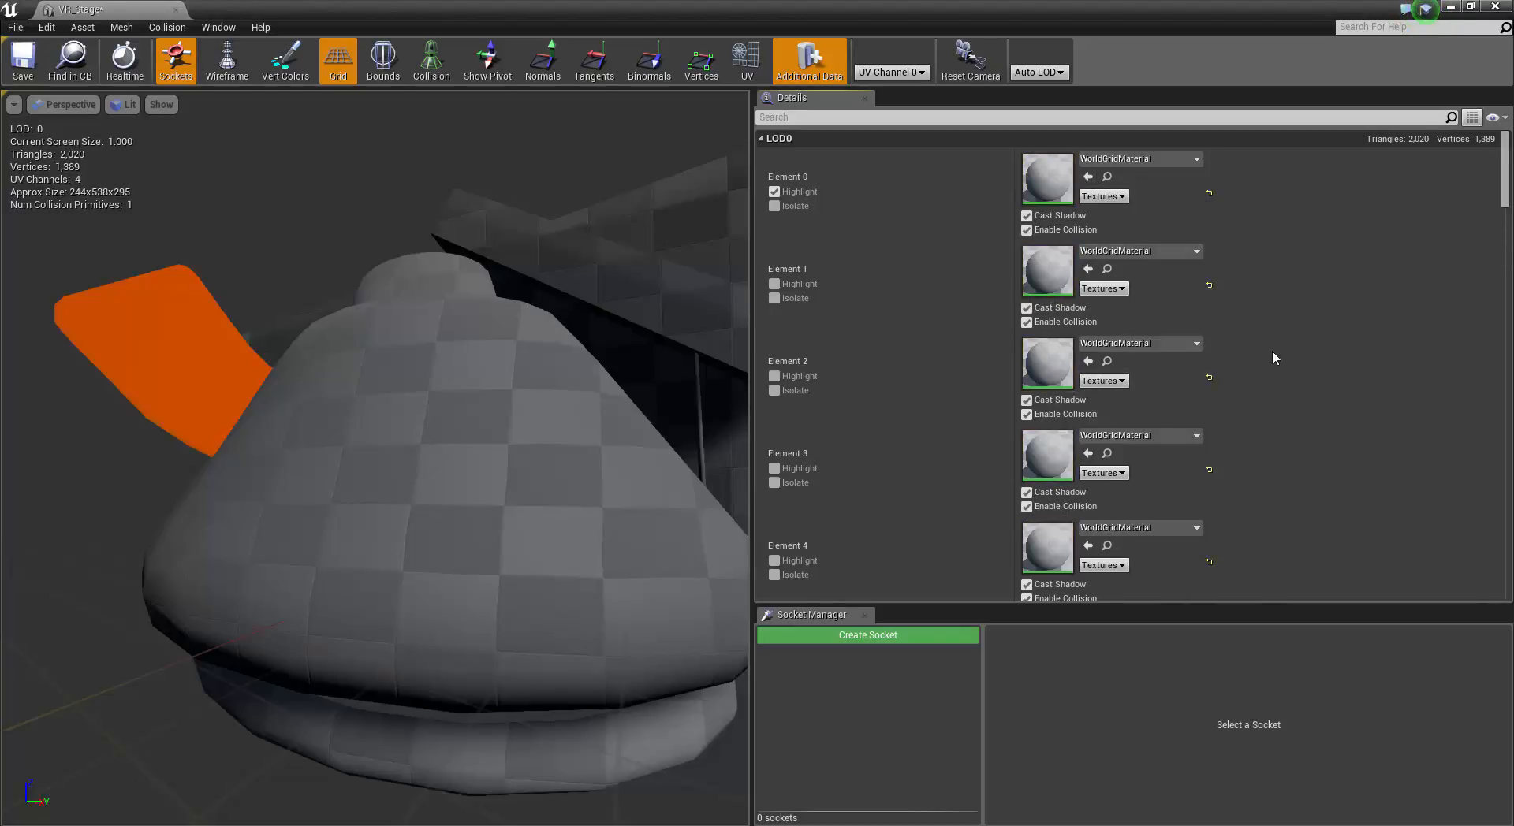
scroll(1271, 350, "down", 5)
scroll(1273, 352, "up", 5)
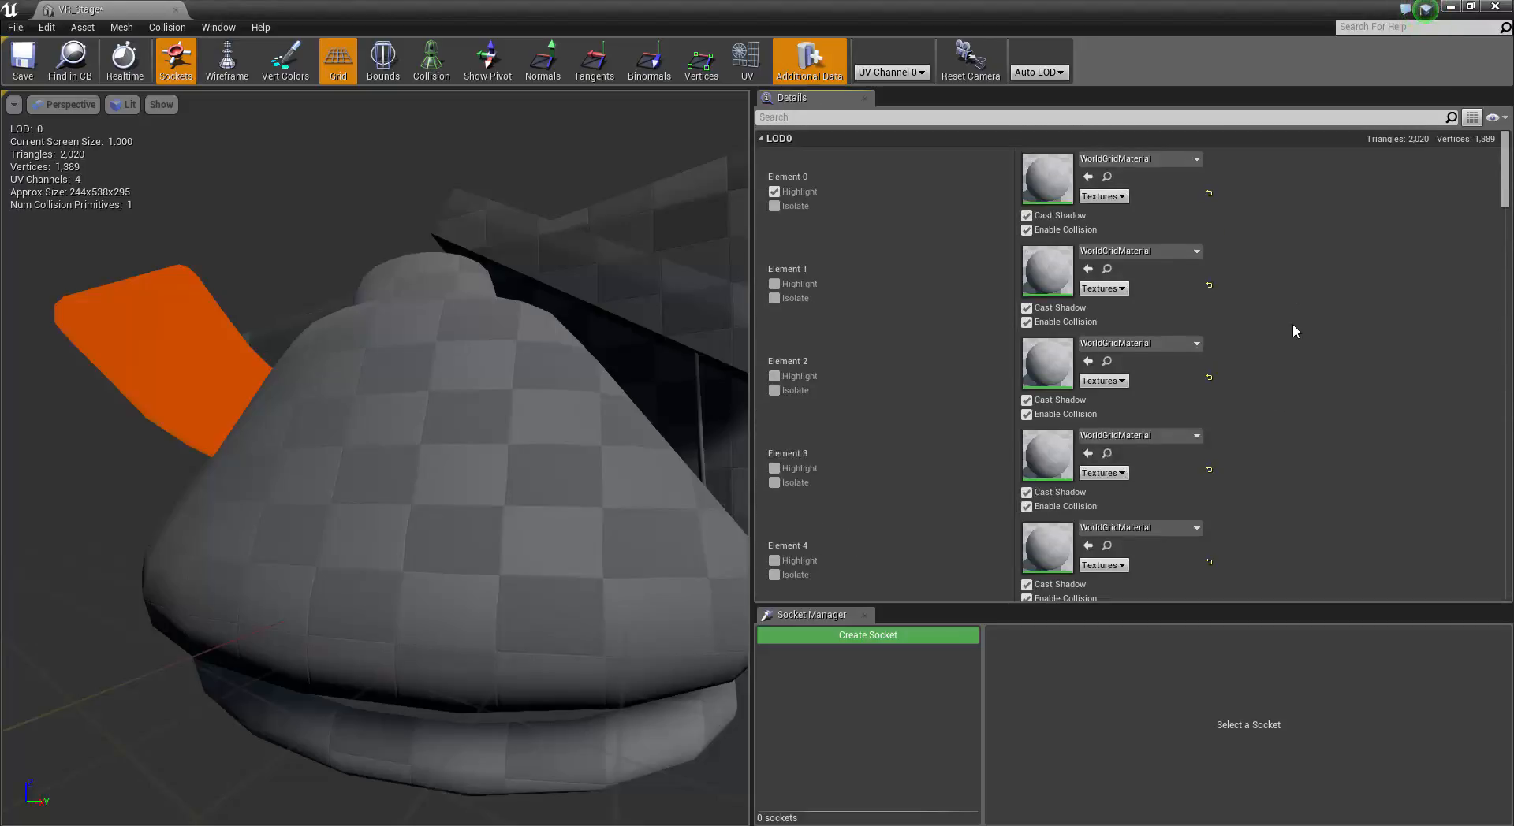